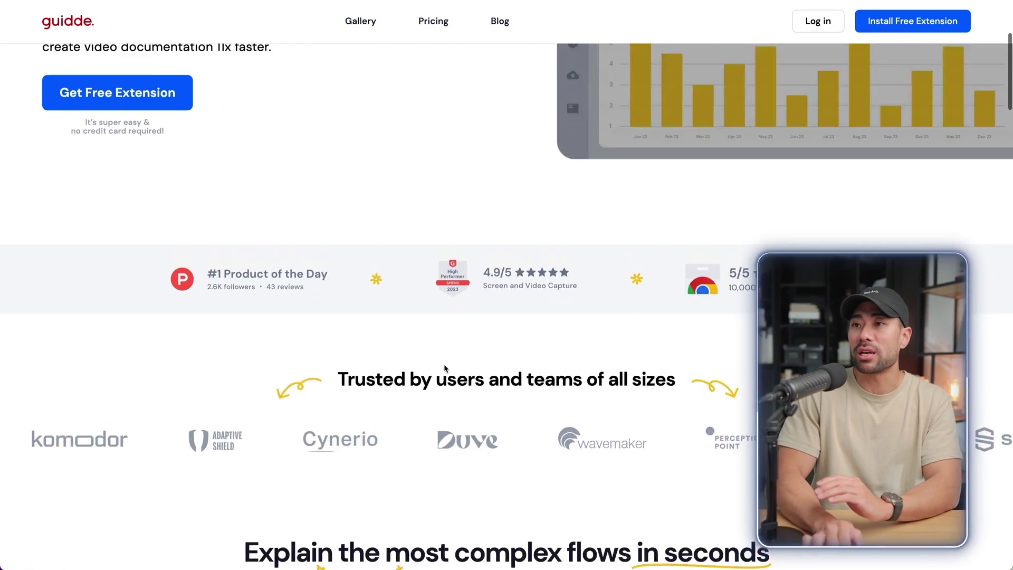
pyautogui.scroll(5, 445, 368)
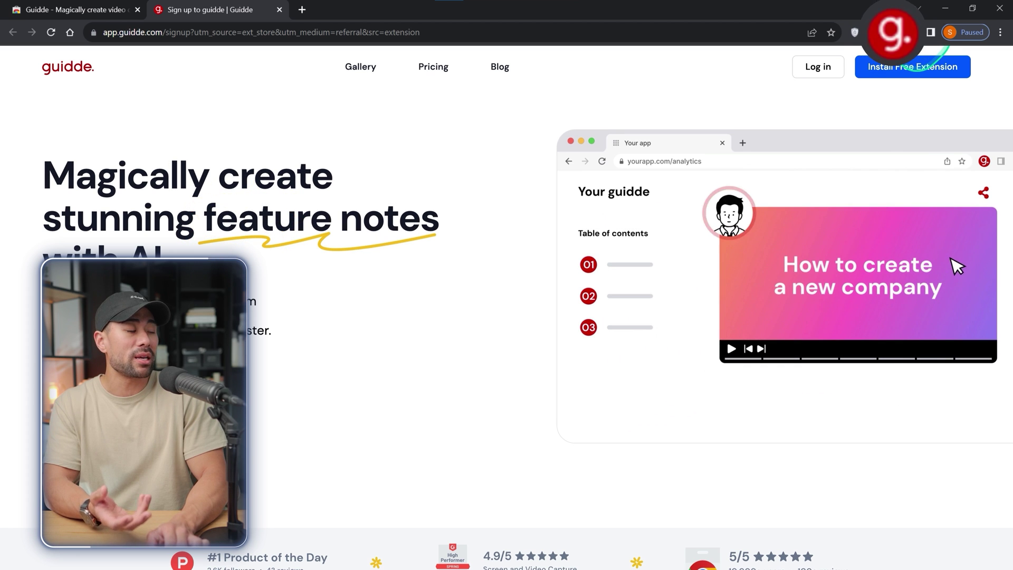
# Pin Guidde to the Chrome toolbar from the Extensions puzzle menu.
pyautogui.click(912, 32)
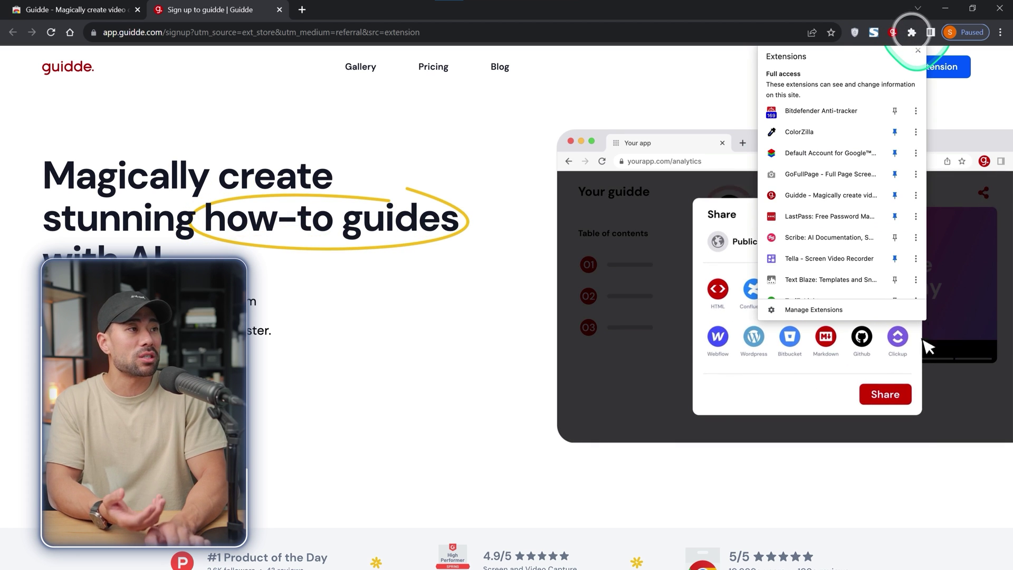
pyautogui.click(895, 196)
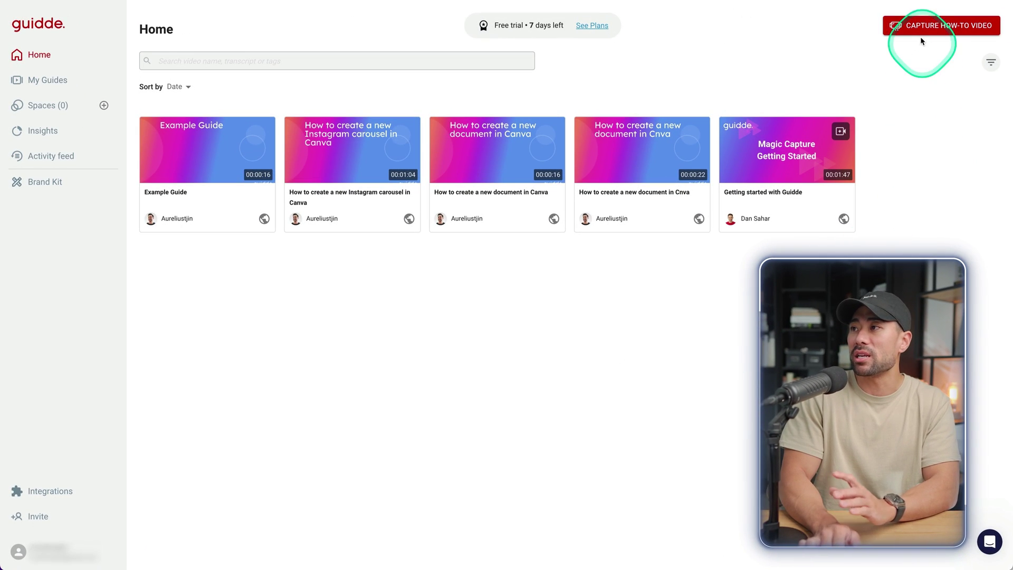
# Choose Capture How-to Video and open the Guidde extension's 'Create how-to videos' panel.
pyautogui.click(941, 31)
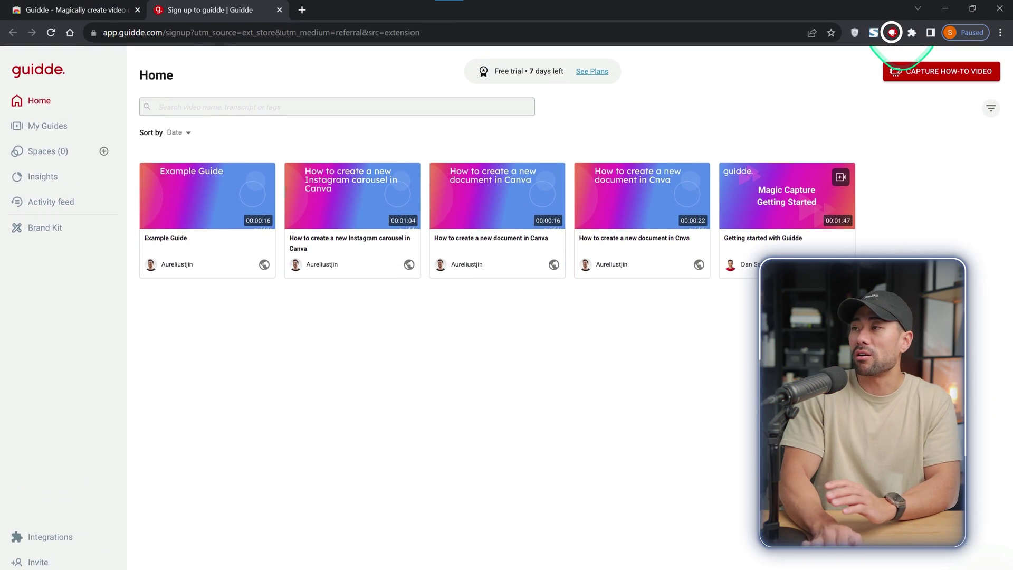
pyautogui.click(891, 32)
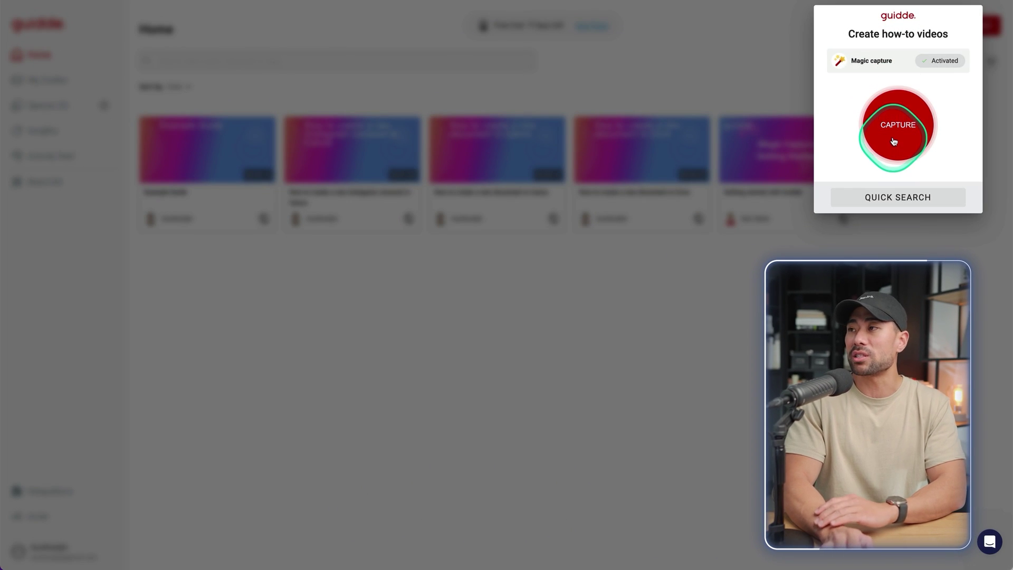
# Start a Magic Capture in Product How-tos described as 'How to create an Instagram Carousel in Canva'.
pyautogui.click(895, 141)
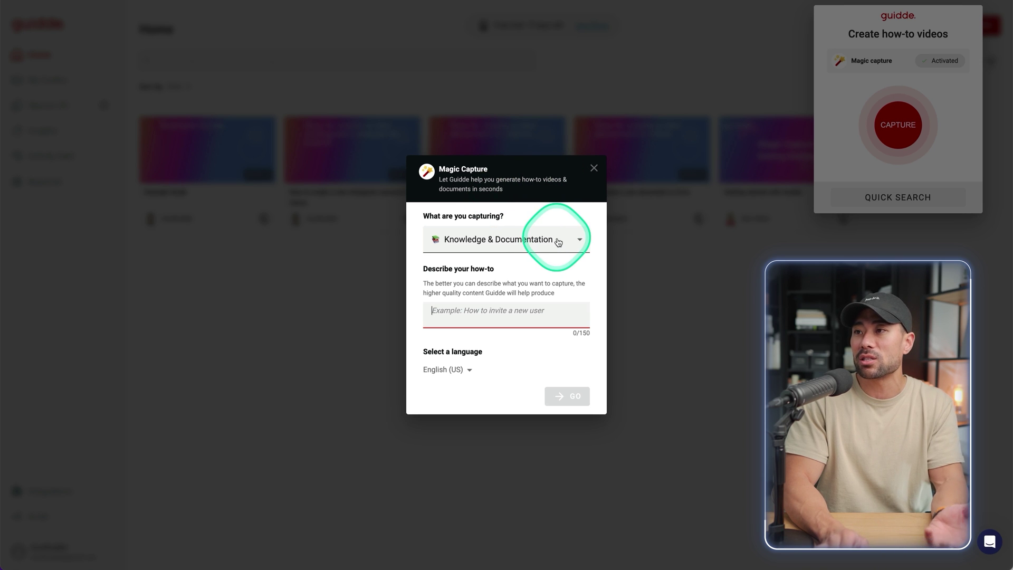
pyautogui.click(525, 264)
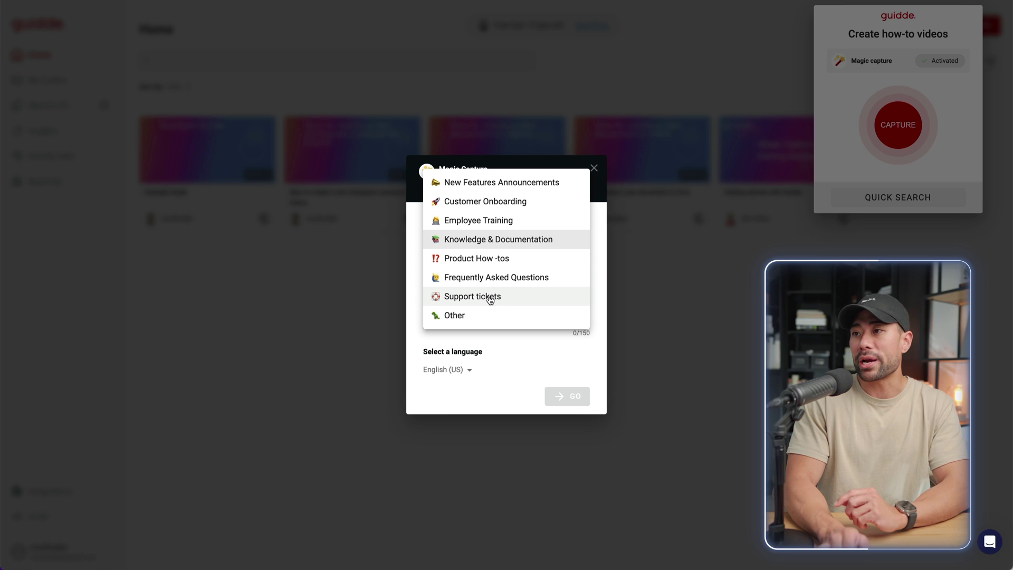
pyautogui.click(487, 264)
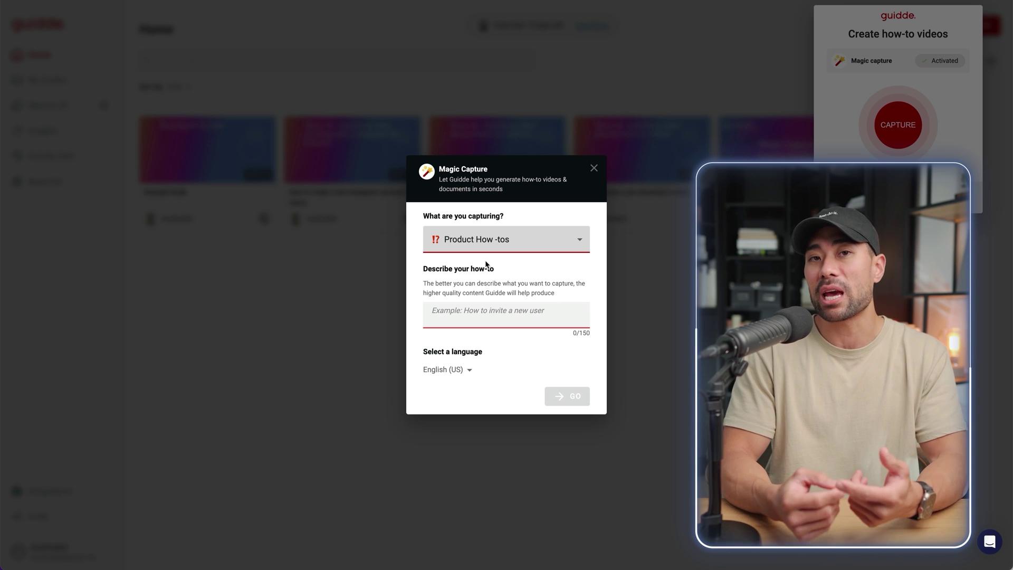
pyautogui.click(433, 276)
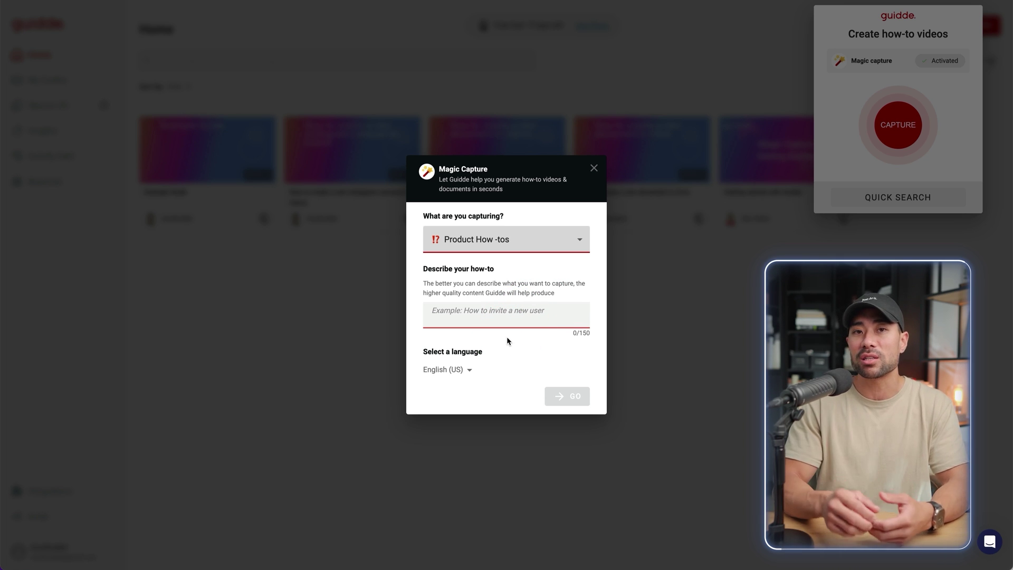
pyautogui.click(471, 319)
pyautogui.write('How to create an Instagram Carousel in Canva')
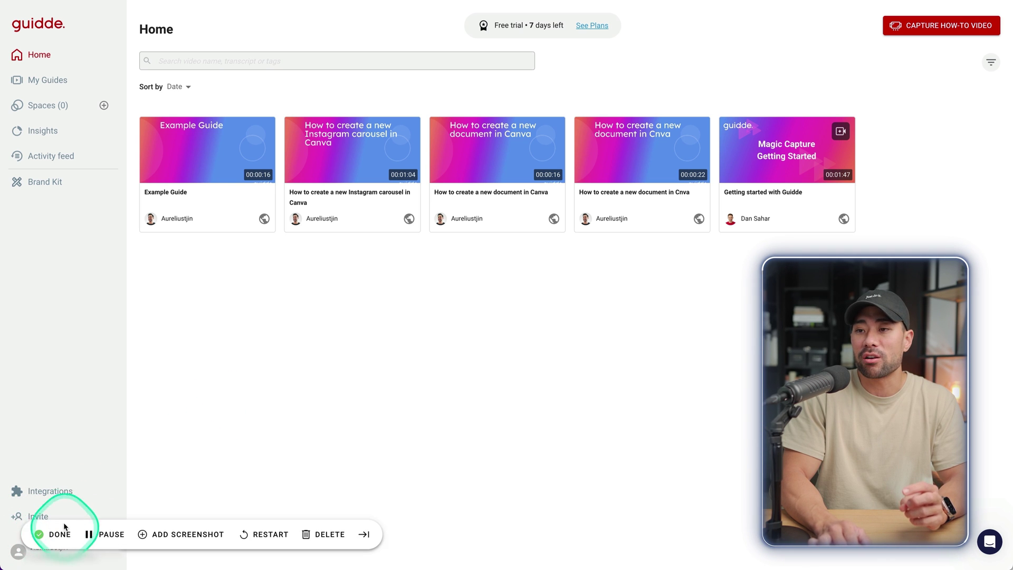
# Launch the Magic Capture recording with GO and switch to Canva's Home page.
pyautogui.moveTo(53, 545)
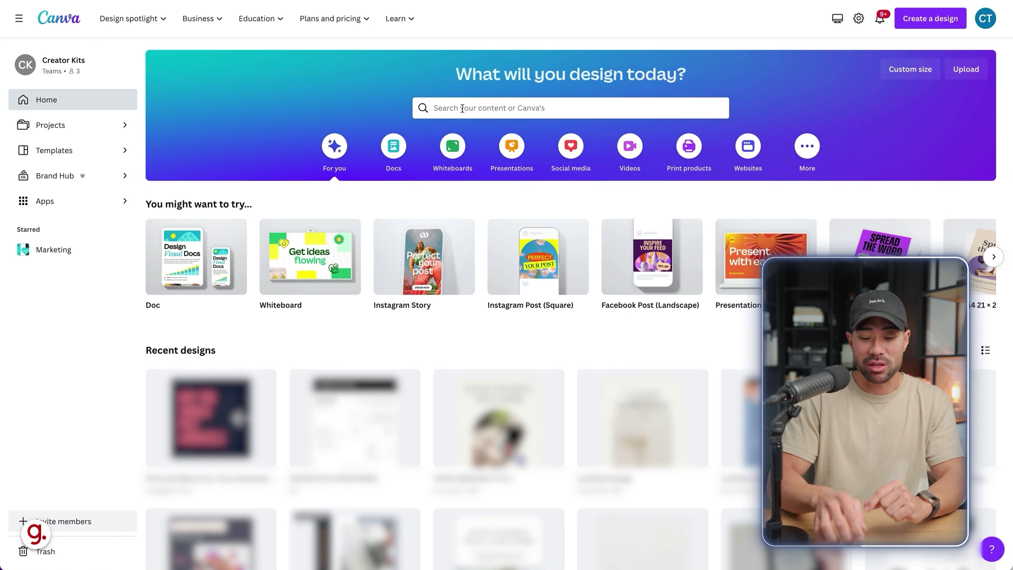
# Search Canva for 'Instagram carousel', pick Portrait carousel posts, and preview the Social Media Presence template.
pyautogui.click(463, 109)
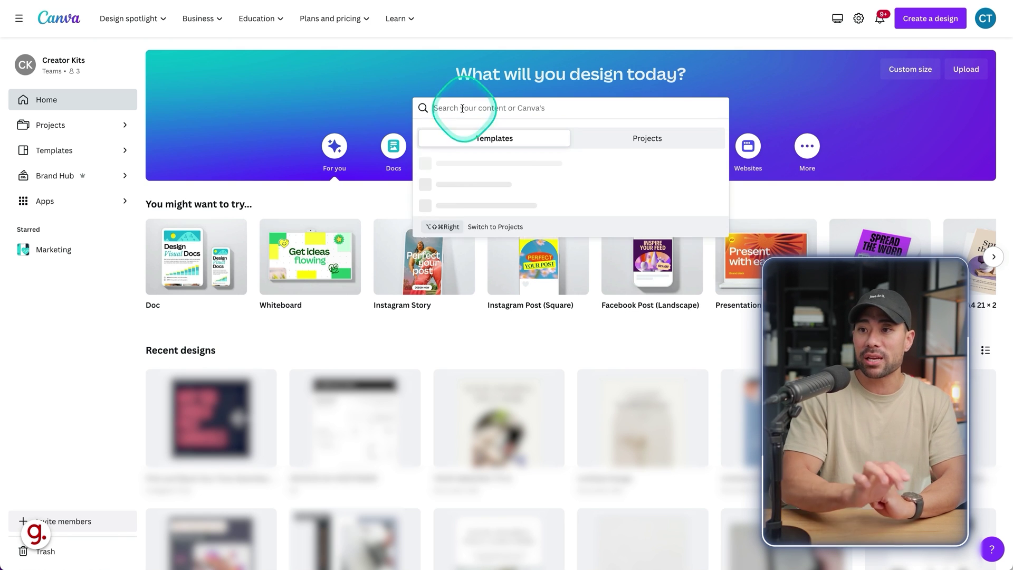
pyautogui.moveTo(55, 518)
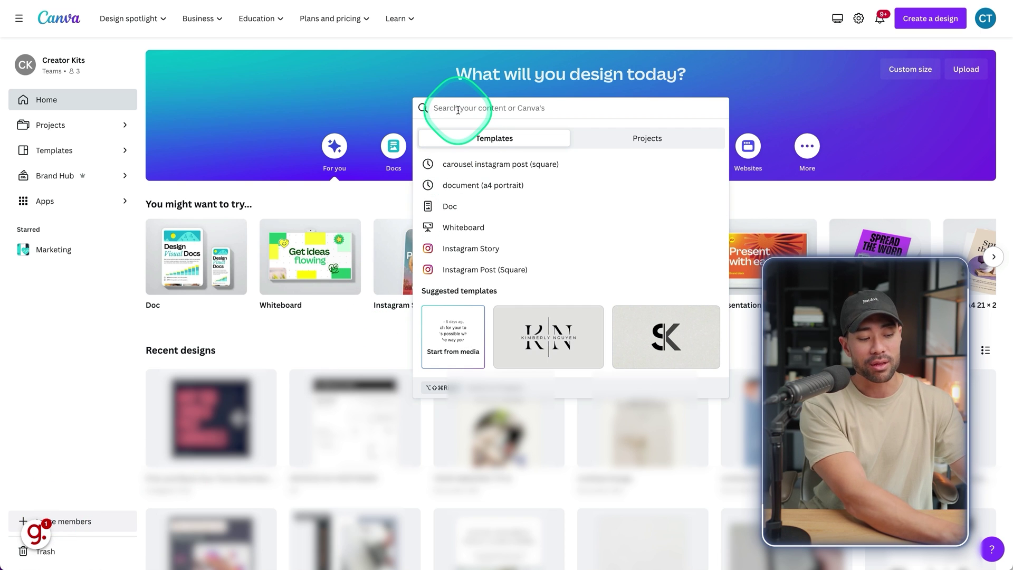
pyautogui.write('Instagram caro')
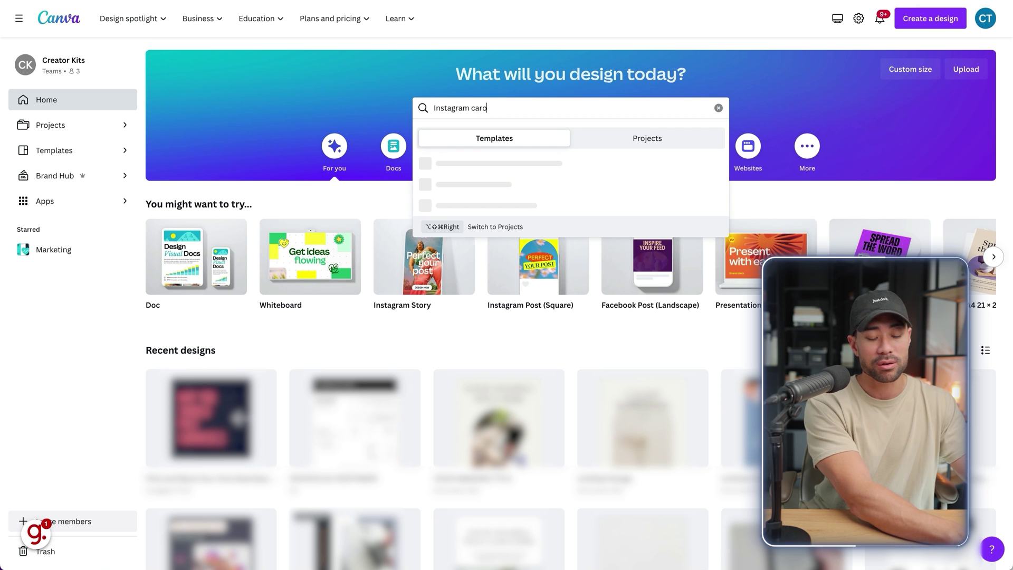
pyautogui.write('usel')
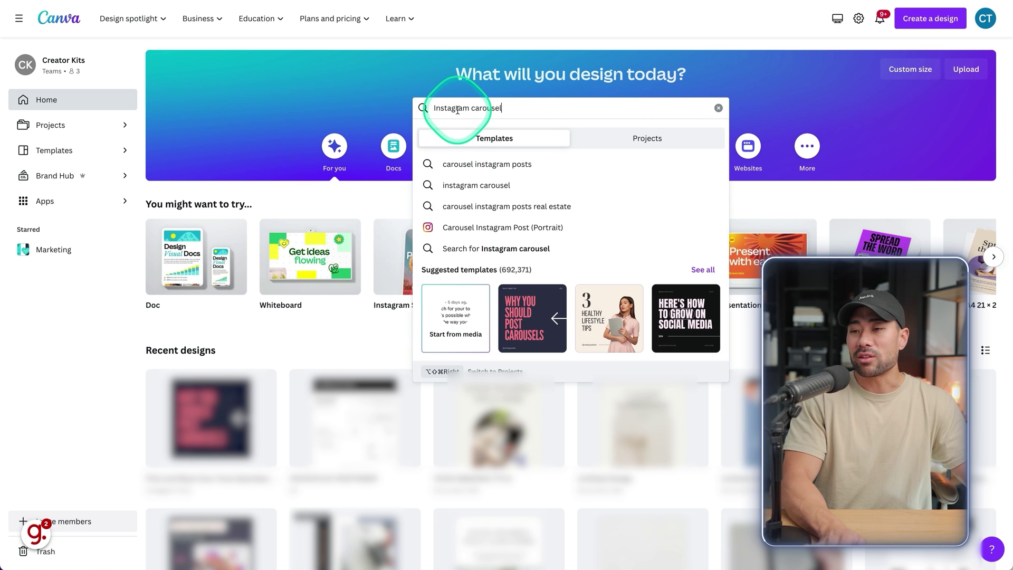
pyautogui.click(492, 233)
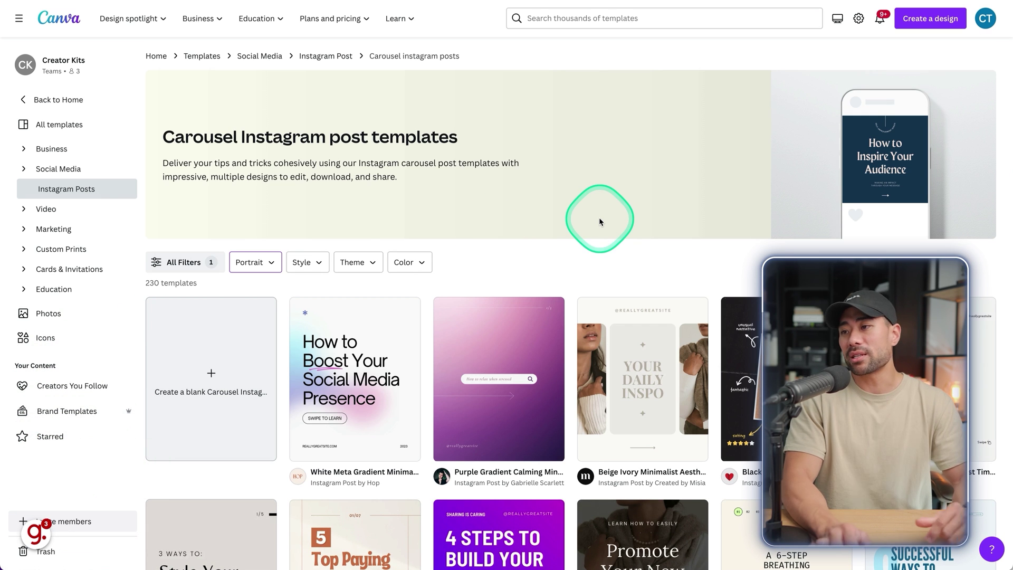
pyautogui.moveTo(334, 375)
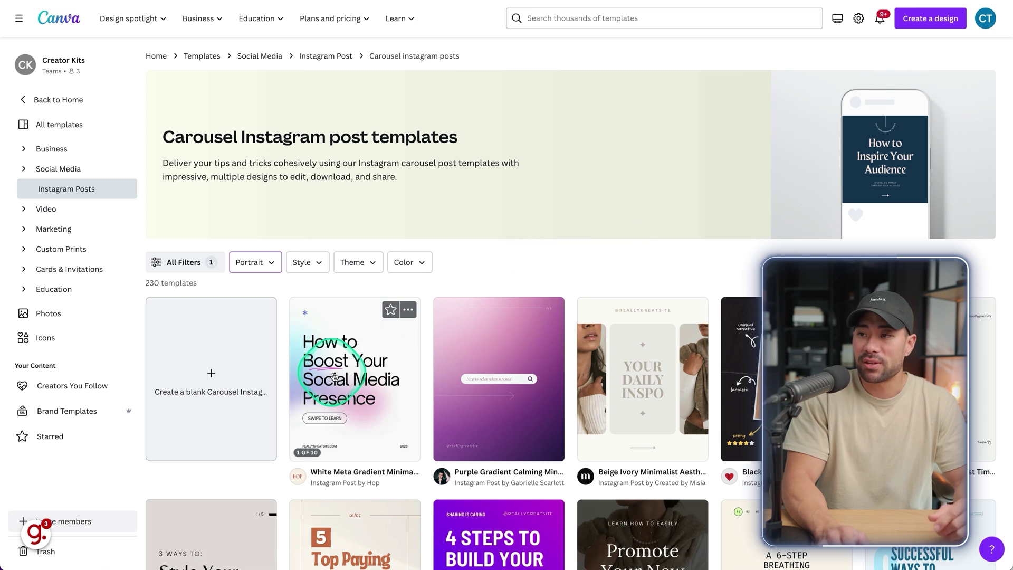
pyautogui.click(336, 376)
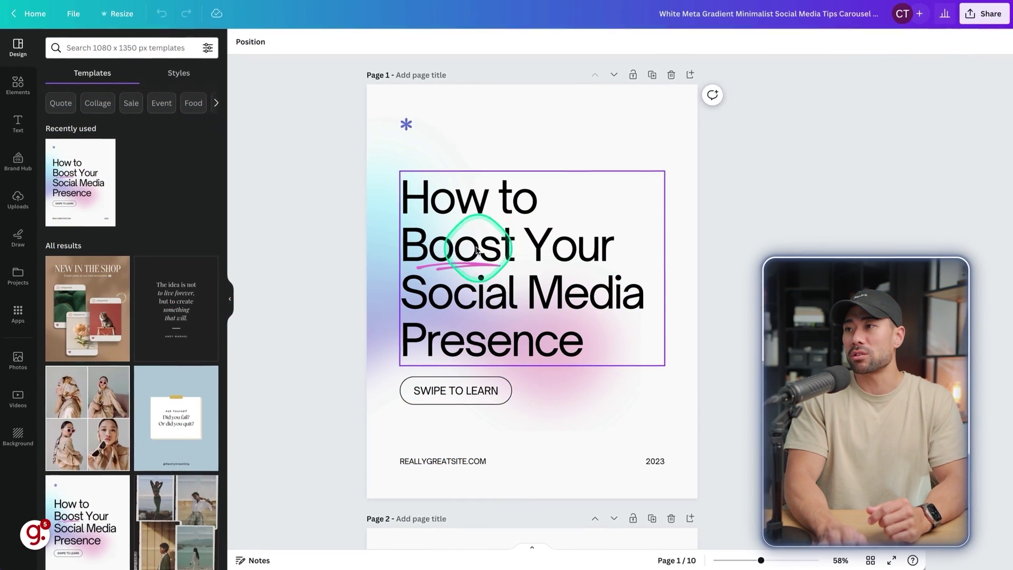
# Replace 'Boost' with 'Increase' in the cover slide's title.
pyautogui.doubleClick(494, 248)
pyautogui.click(494, 248)
pyautogui.moveTo(492, 246); pyautogui.dragTo(343, 249)
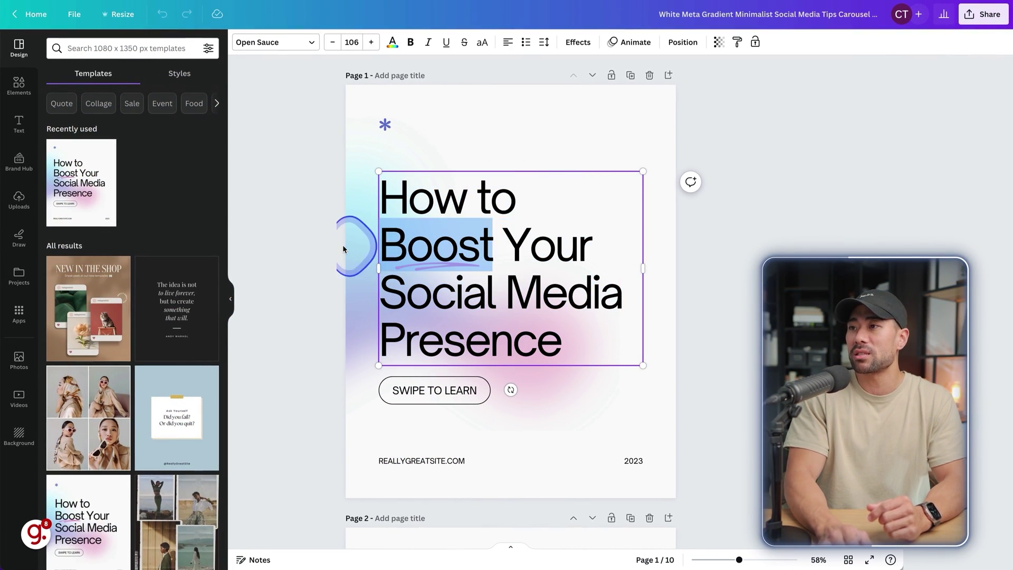
pyautogui.write('Incre')
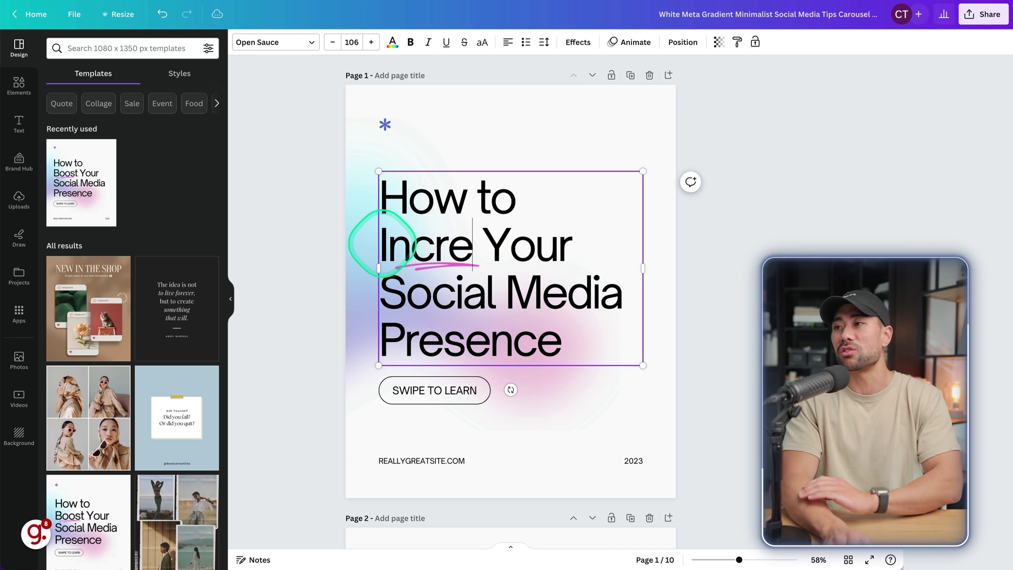
pyautogui.write('ase')
pyautogui.click(735, 192)
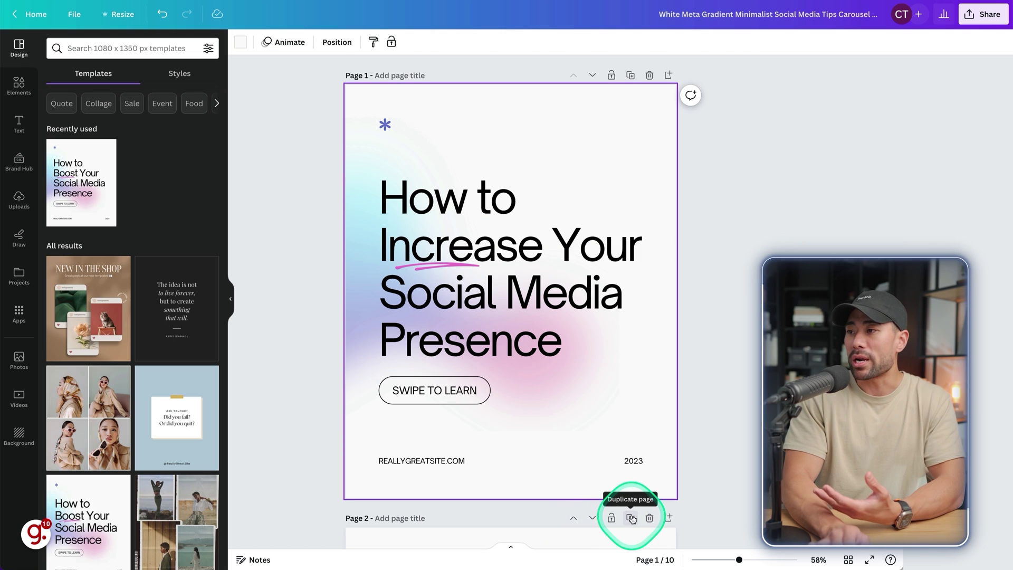
# Duplicate the cover slide, scroll through the pages, and bring up the Share menu.
pyautogui.click(630, 75)
pyautogui.scroll(-5, 592, 395)
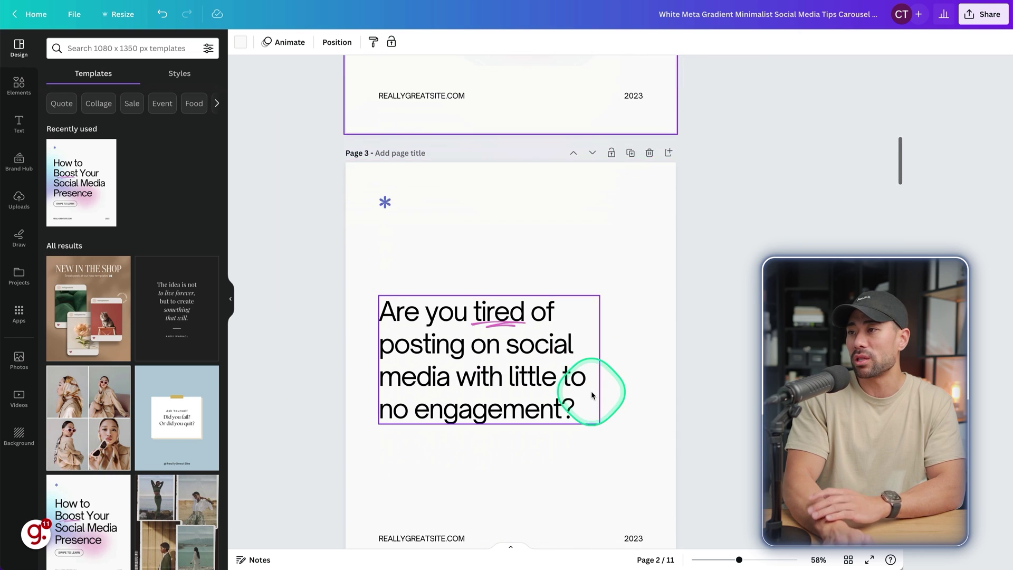
pyautogui.scroll(-20, 592, 395)
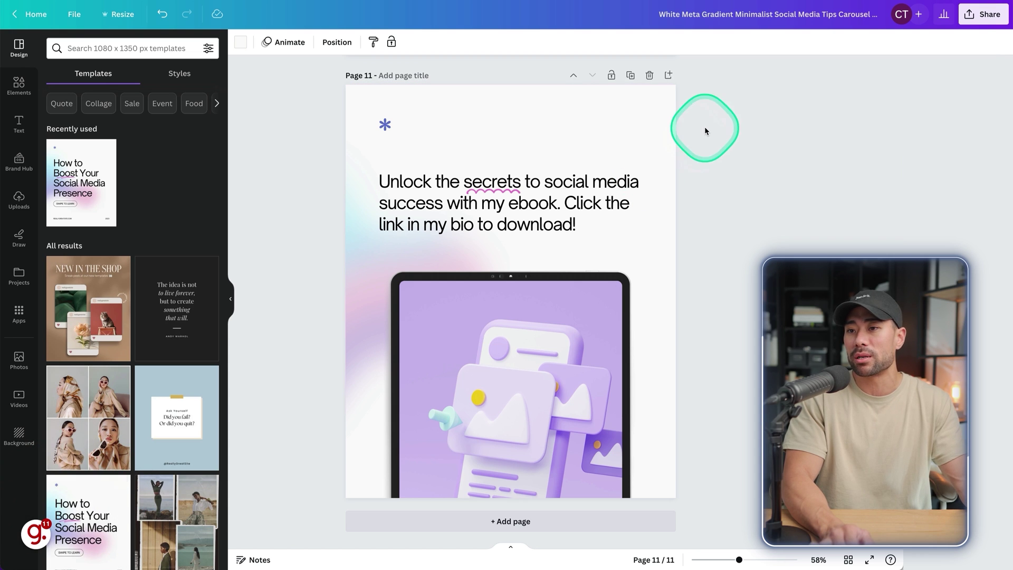
pyautogui.click(984, 15)
# Download all 11 carousel pages as PNG images.
pyautogui.click(851, 280)
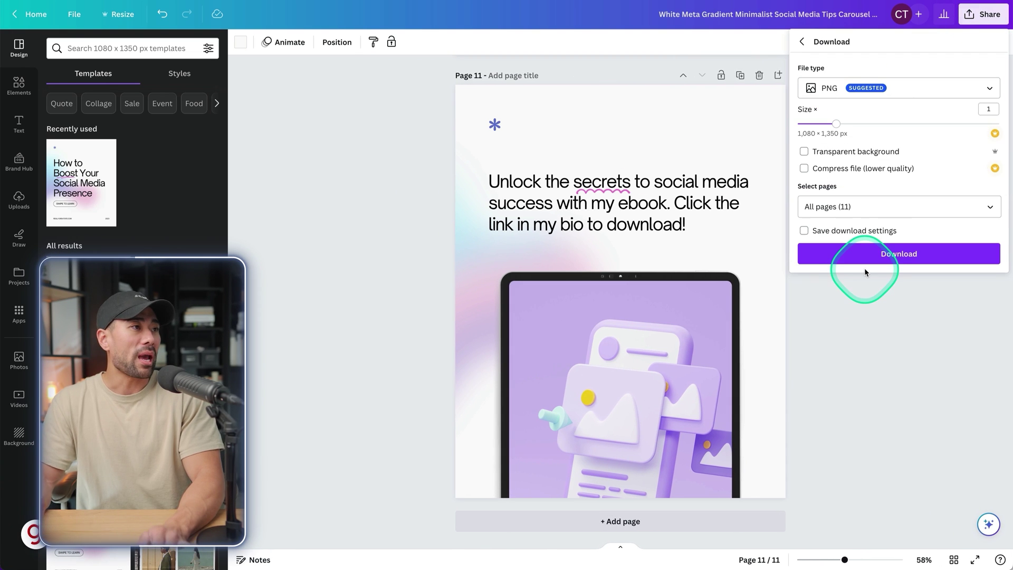
pyautogui.click(869, 262)
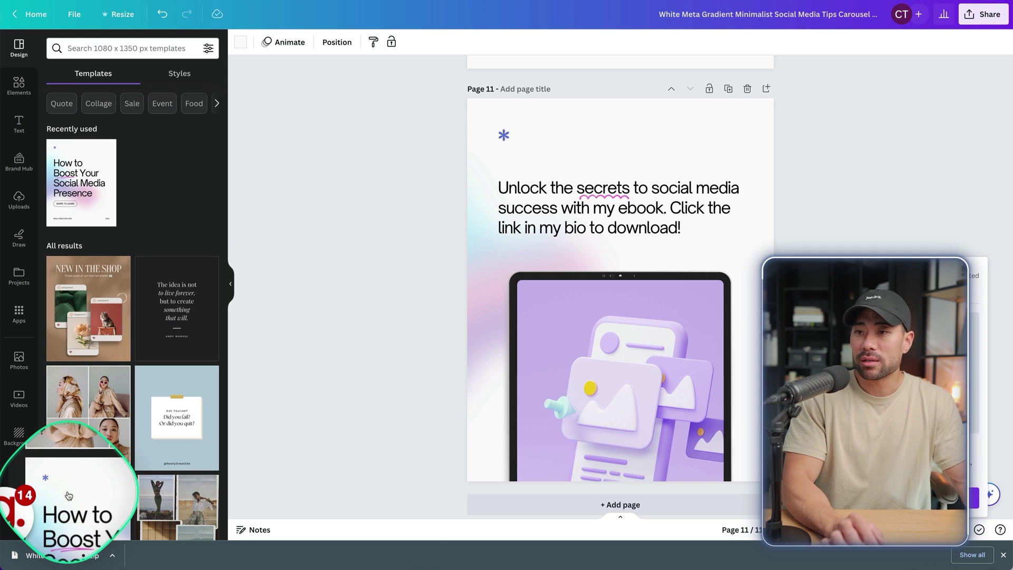
pyautogui.moveTo(40, 510)
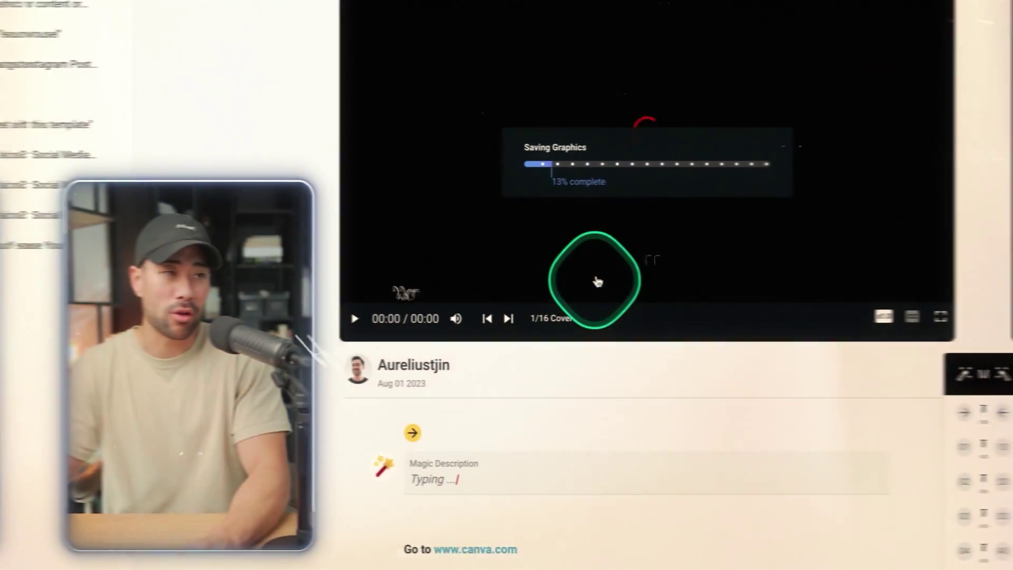
pyautogui.scroll(-15, 686, 423)
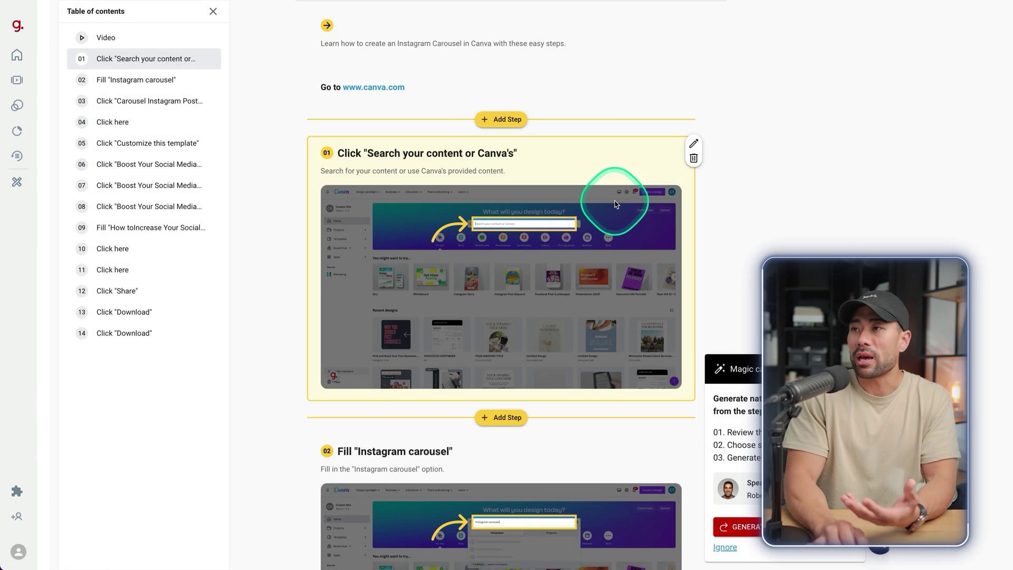
# Dismiss the Magic description suggestion panel and open step 01 for editing.
pyautogui.scroll(-7, 642, 376)
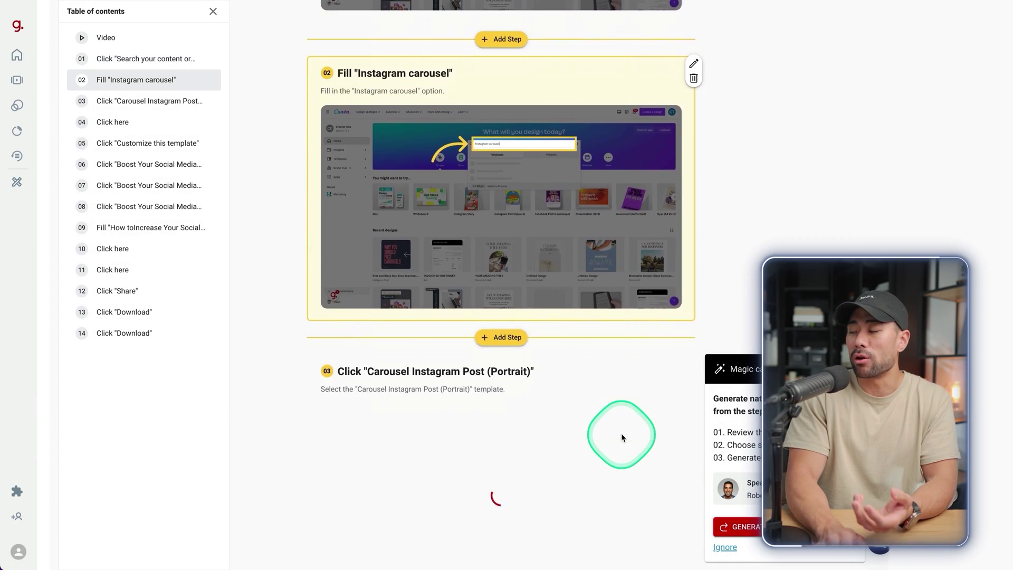
pyautogui.scroll(15, 623, 435)
pyautogui.scroll(-7, 560, 259)
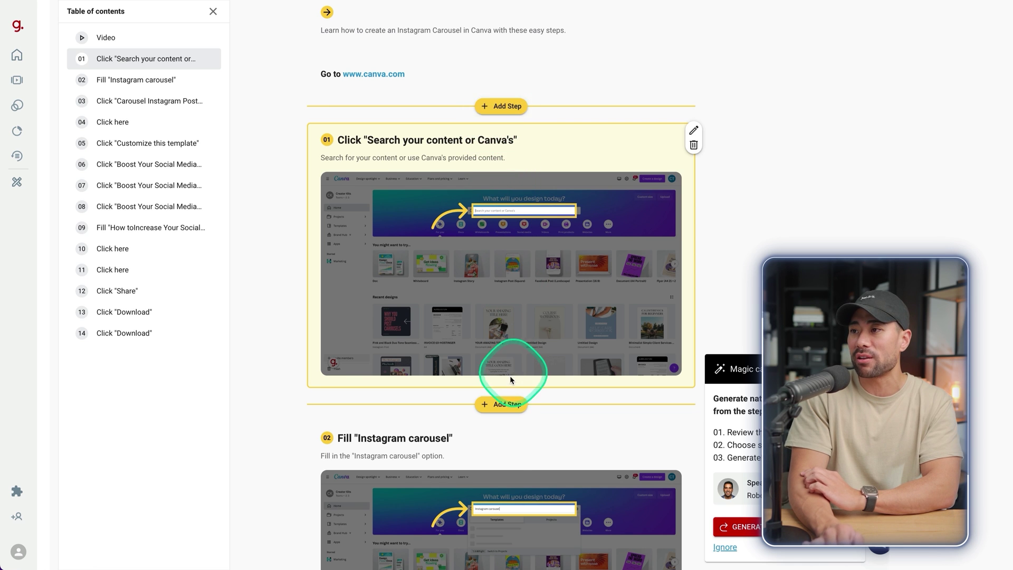
pyautogui.scroll(-1, 506, 393)
pyautogui.scroll(1, 505, 370)
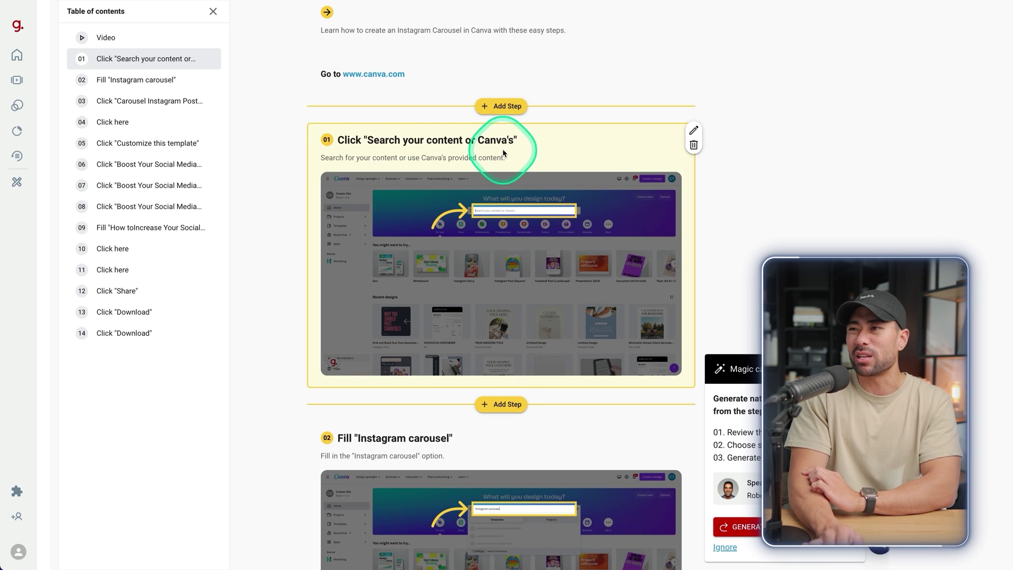
pyautogui.click(507, 109)
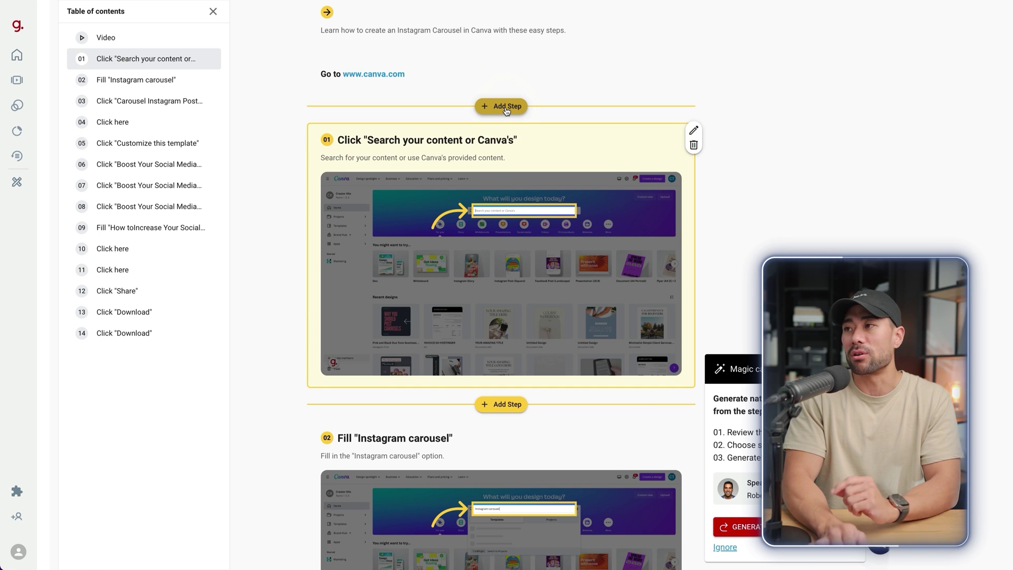
pyautogui.click(508, 142)
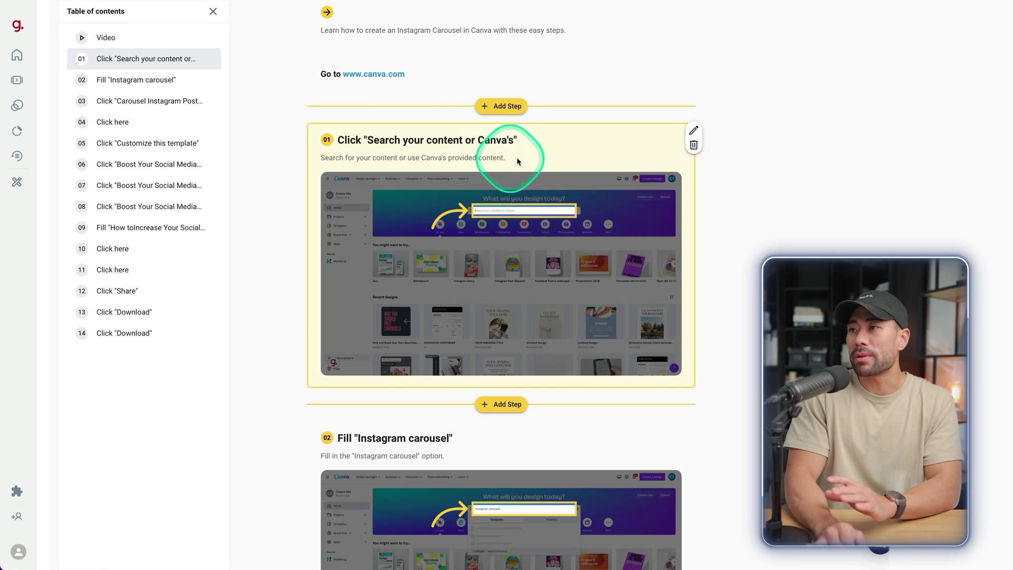
pyautogui.click(693, 131)
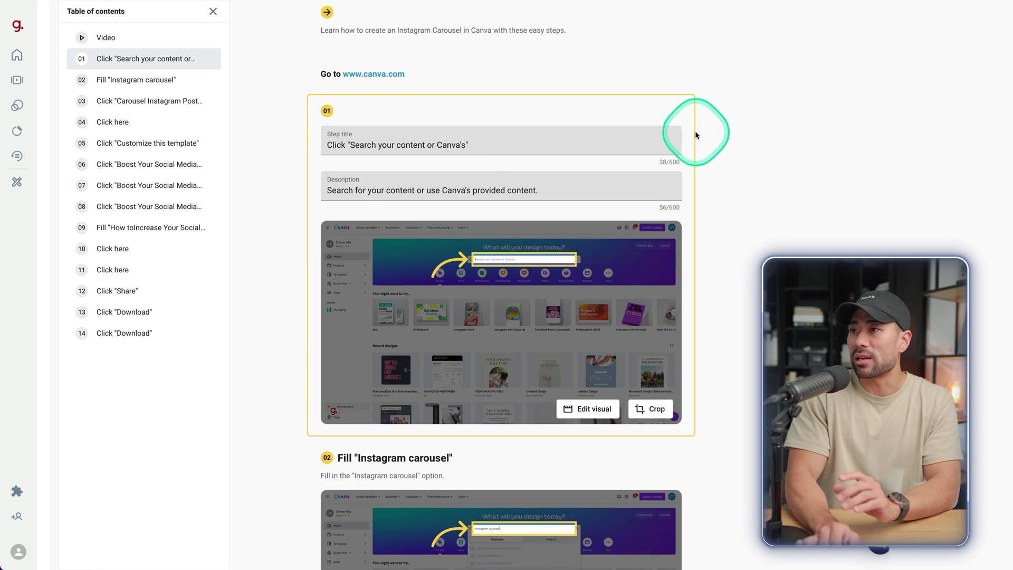
pyautogui.doubleClick(513, 144)
pyautogui.click(294, 147)
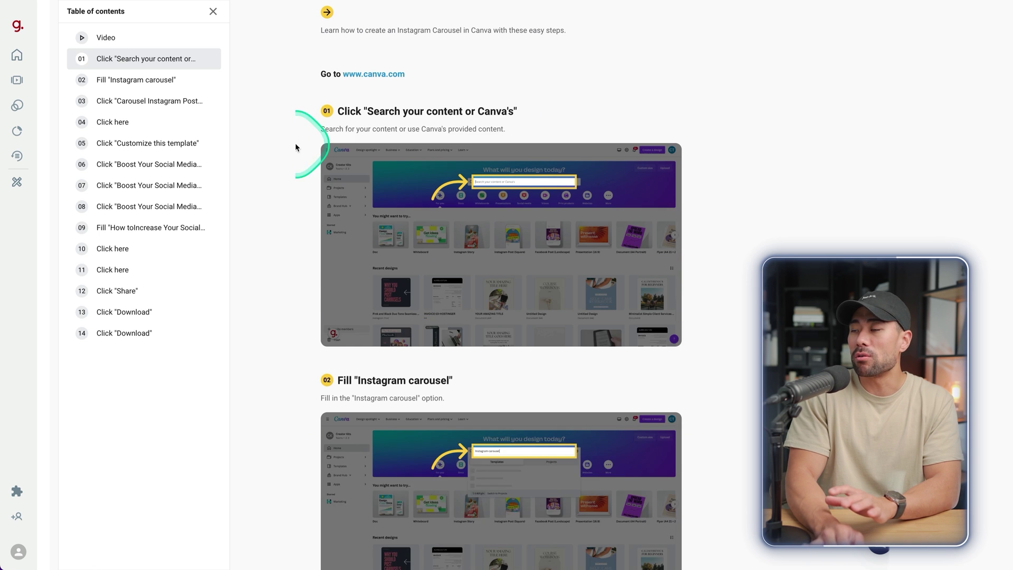
pyautogui.click(693, 130)
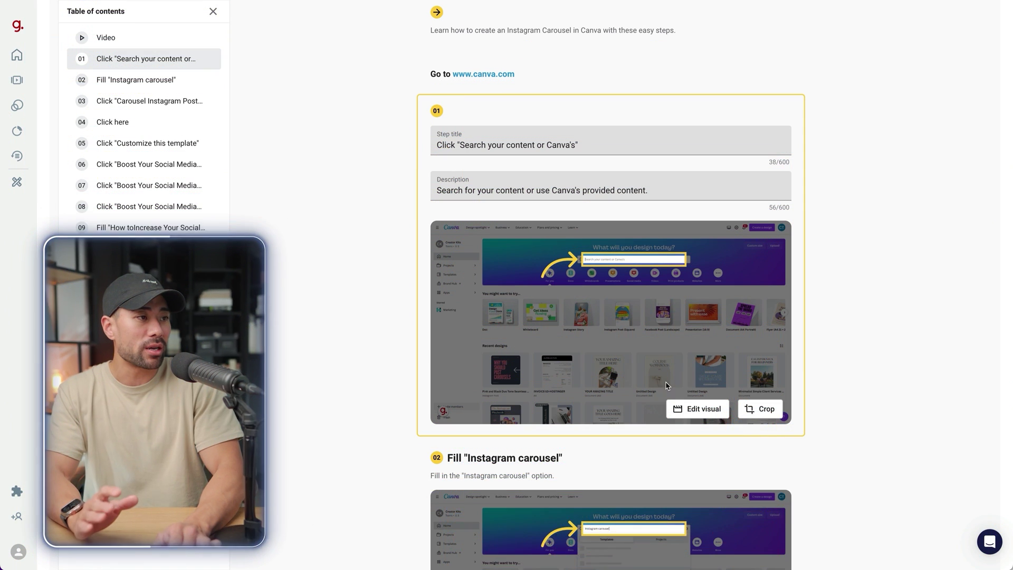
# Crop step 01's screenshot to Canva's search bar at 23% zoom.
pyautogui.click(762, 410)
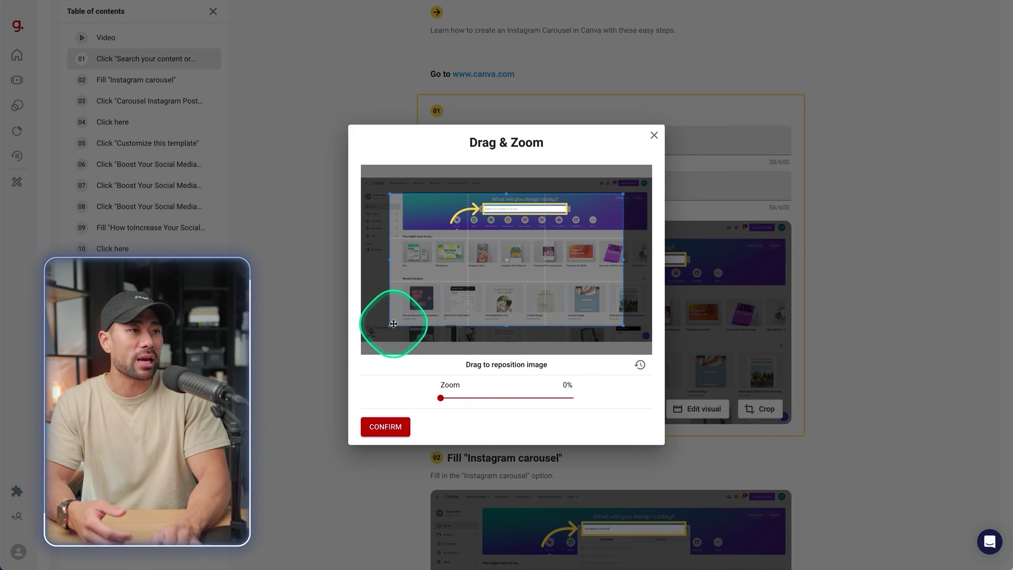
pyautogui.moveTo(389, 323); pyautogui.dragTo(462, 285)
pyautogui.moveTo(538, 250); pyautogui.dragTo(520, 227)
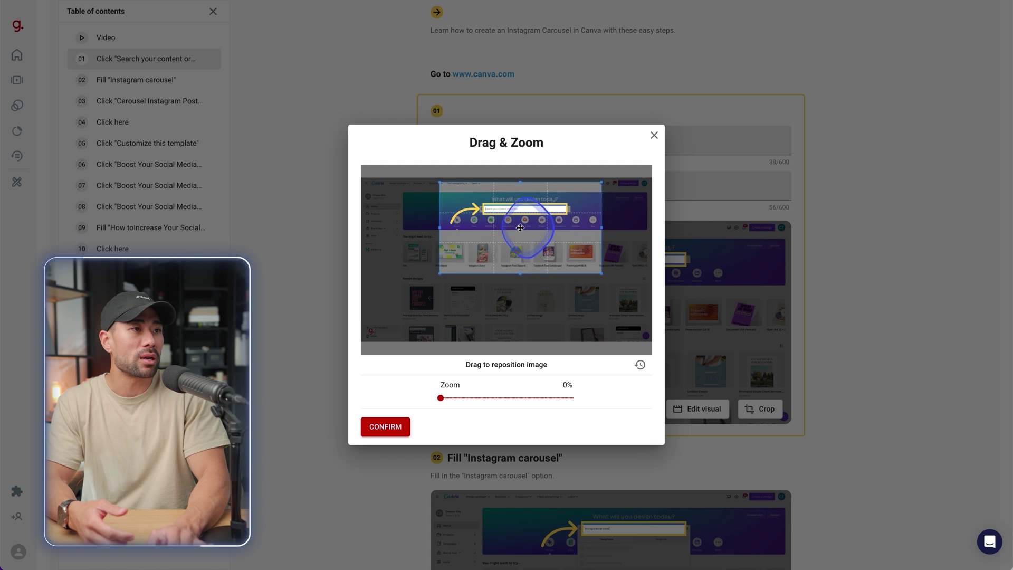
pyautogui.moveTo(441, 398); pyautogui.dragTo(470, 398)
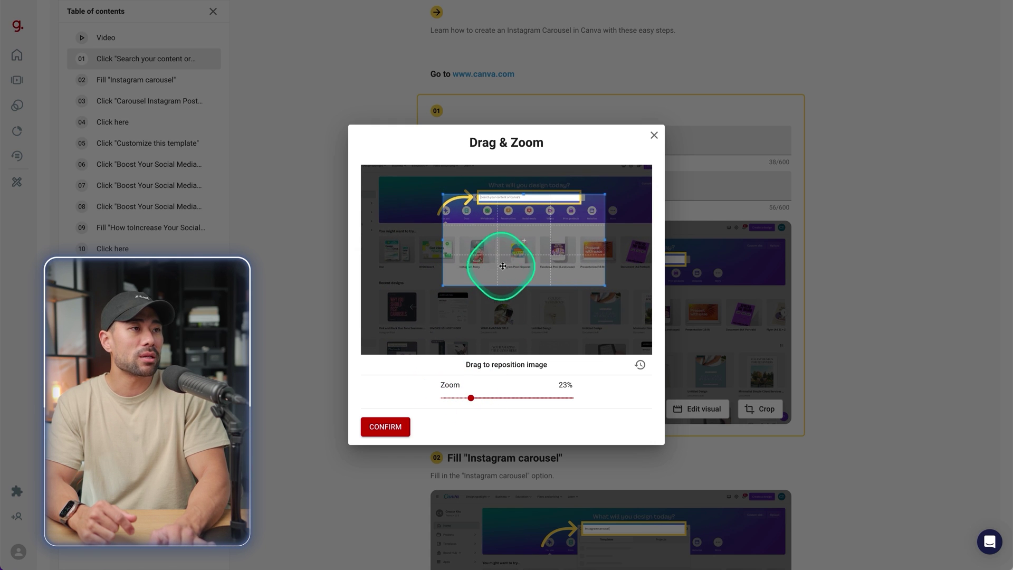
pyautogui.moveTo(501, 265); pyautogui.dragTo(479, 246)
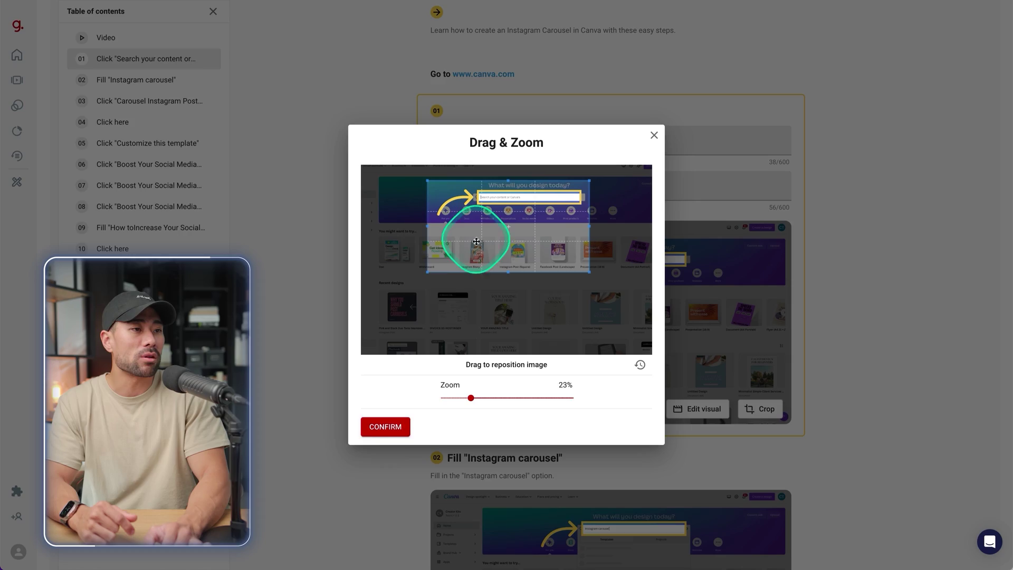
pyautogui.click(386, 427)
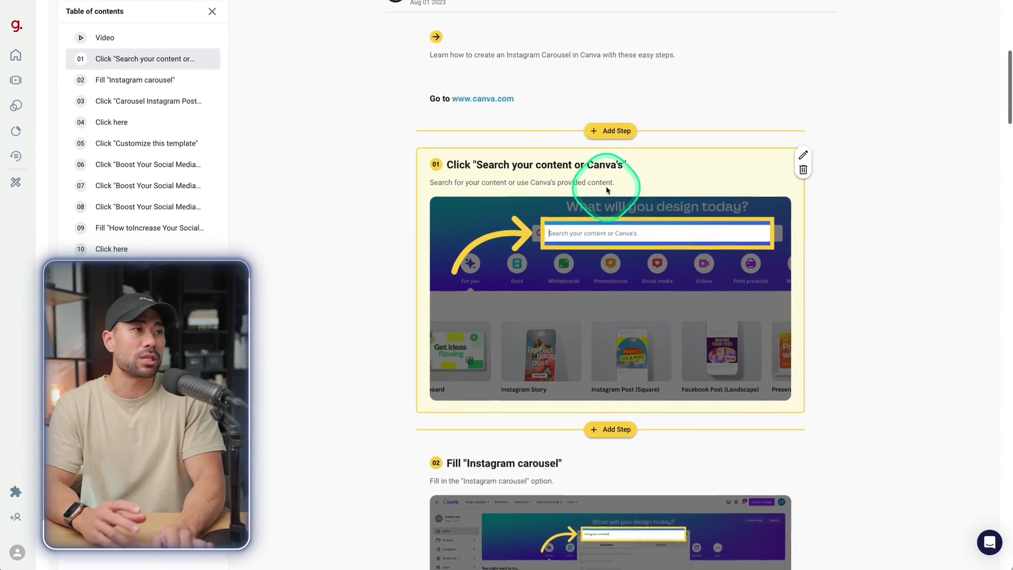
pyautogui.scroll(5, 606, 186)
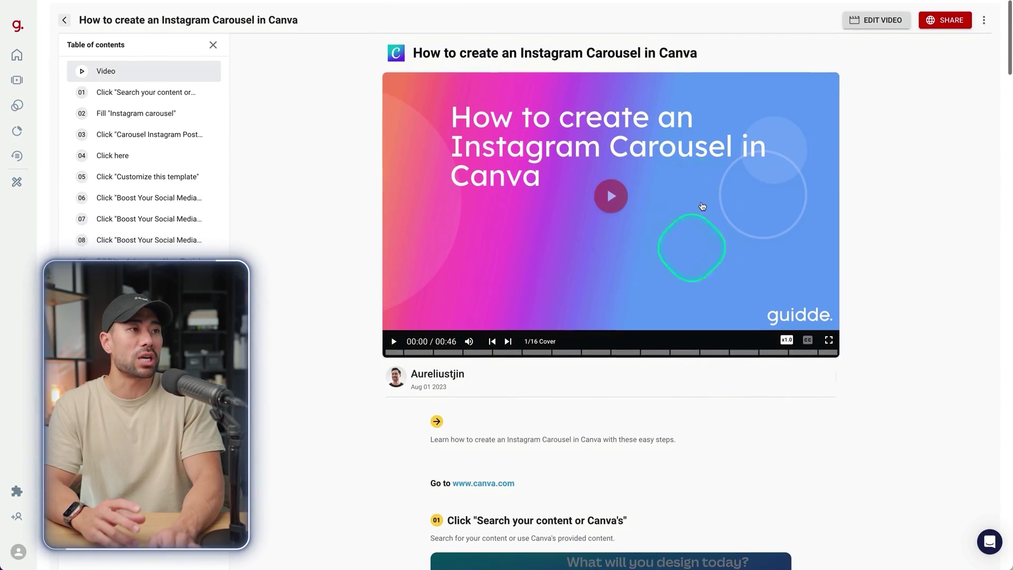
pyautogui.scroll(-9, 849, 364)
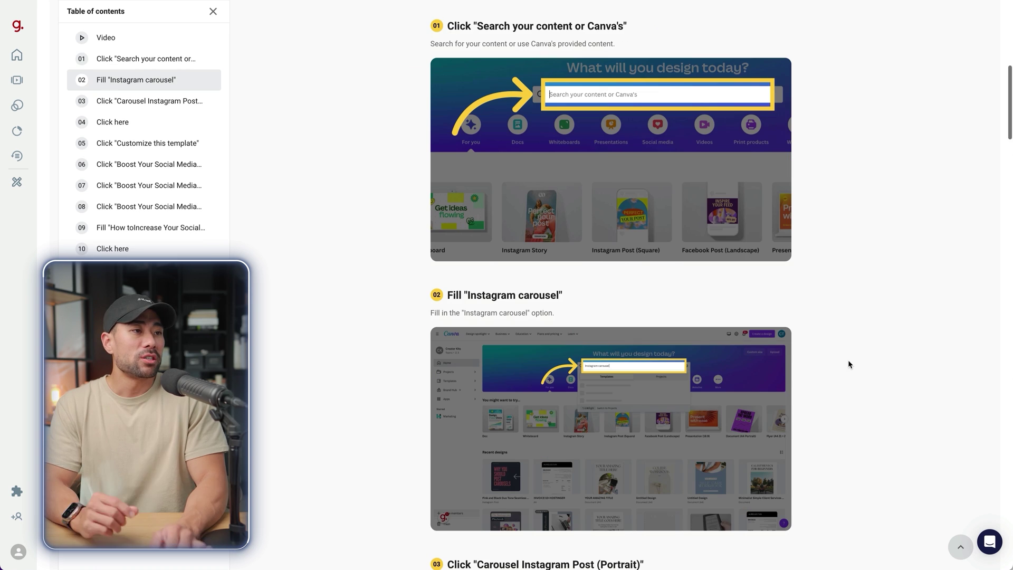
pyautogui.scroll(-5, 848, 364)
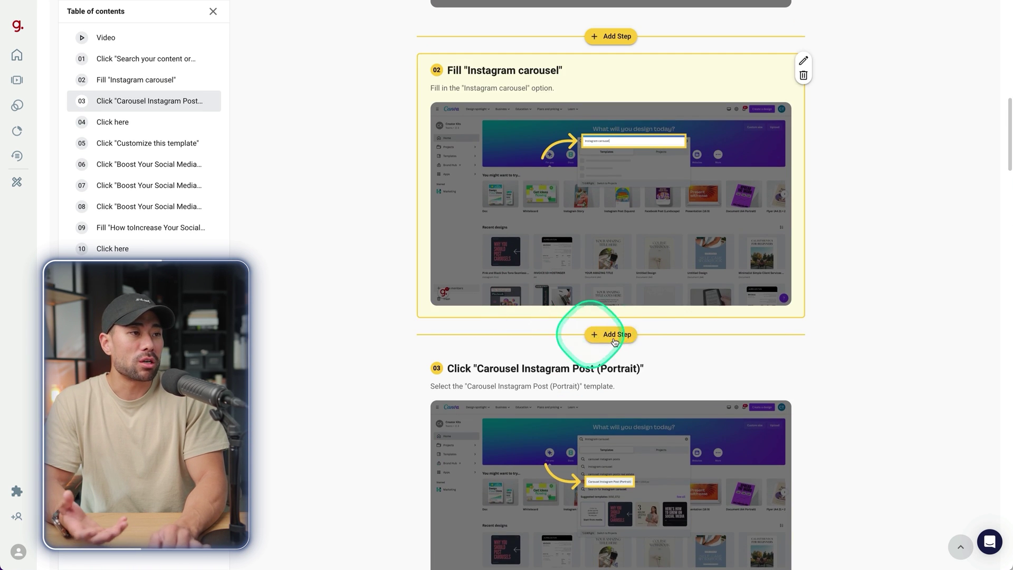
pyautogui.scroll(-7, 718, 334)
pyautogui.scroll(-5, 688, 342)
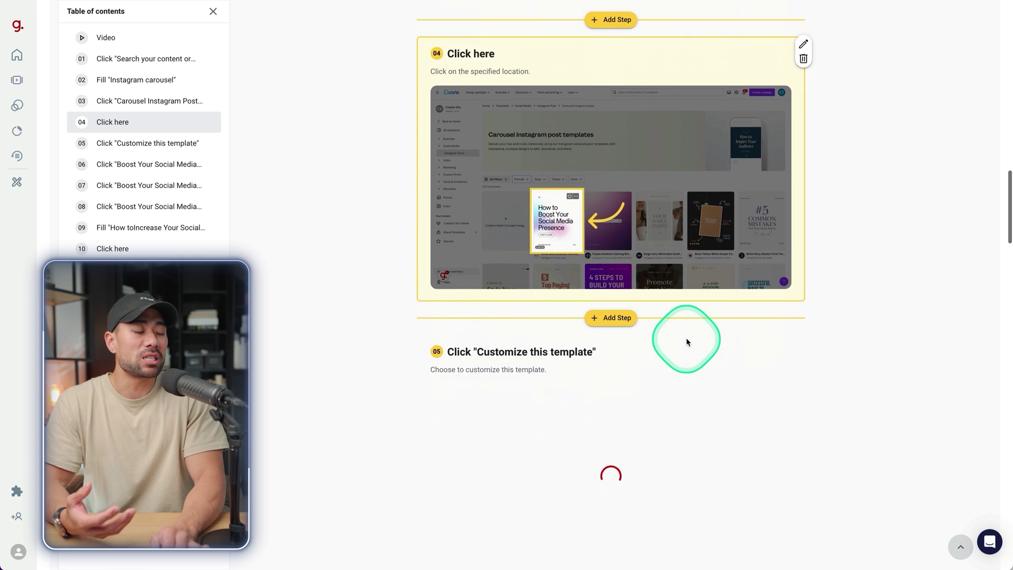
pyautogui.scroll(-20, 765, 401)
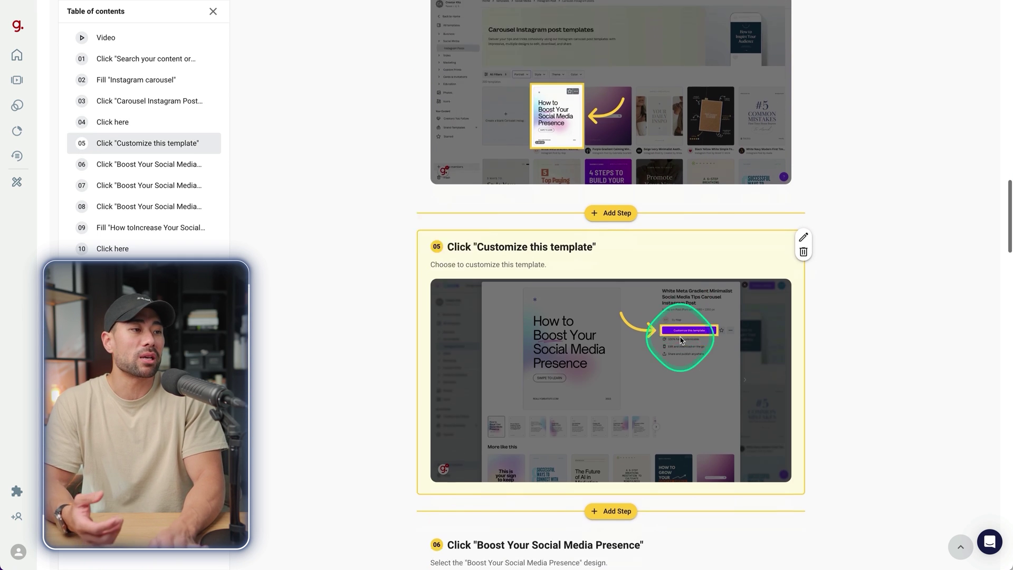
pyautogui.click(860, 463)
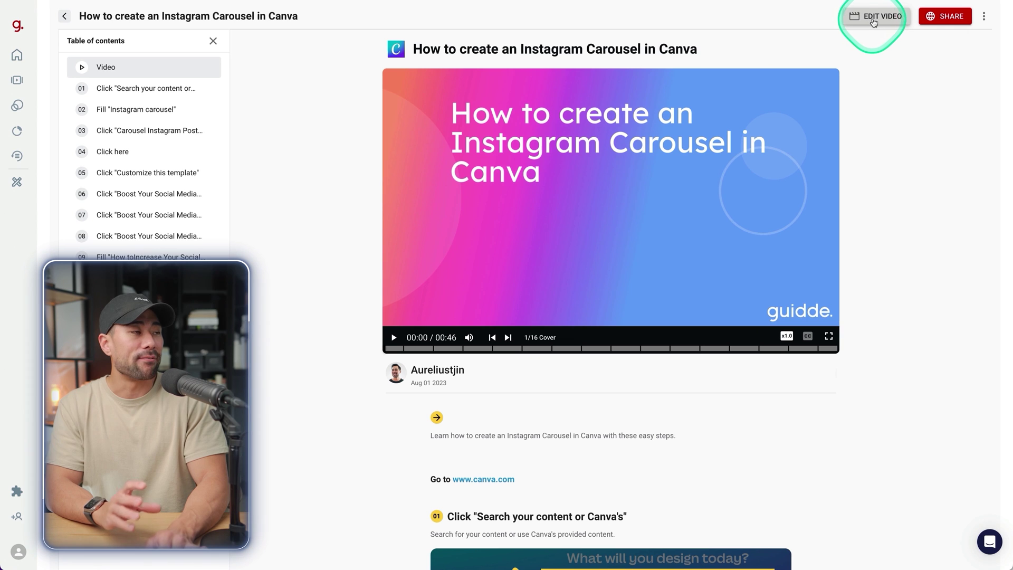
# Open the carousel guide in the video editor and close the microphone permission prompt.
pyautogui.click(876, 16)
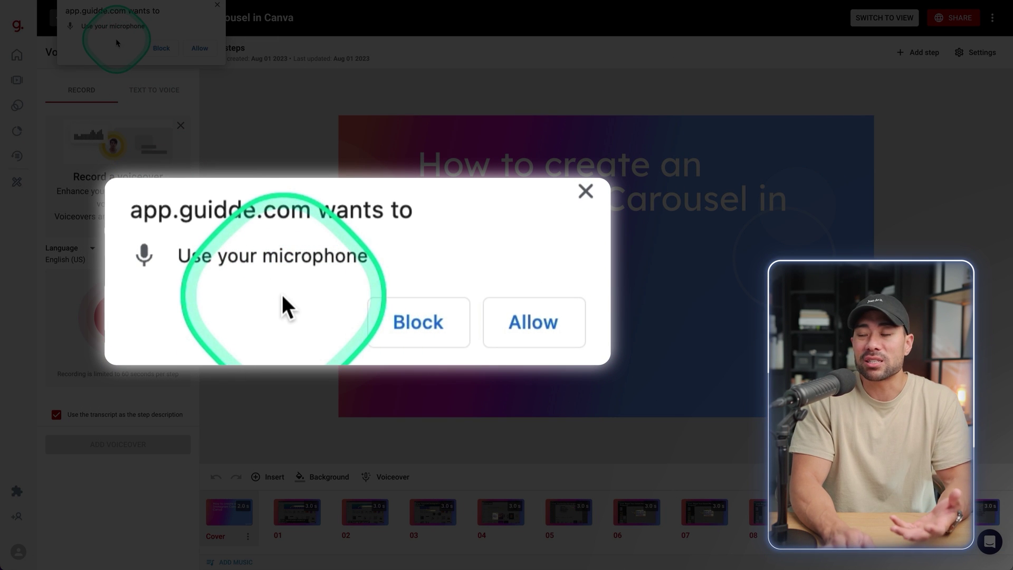
pyautogui.click(217, 5)
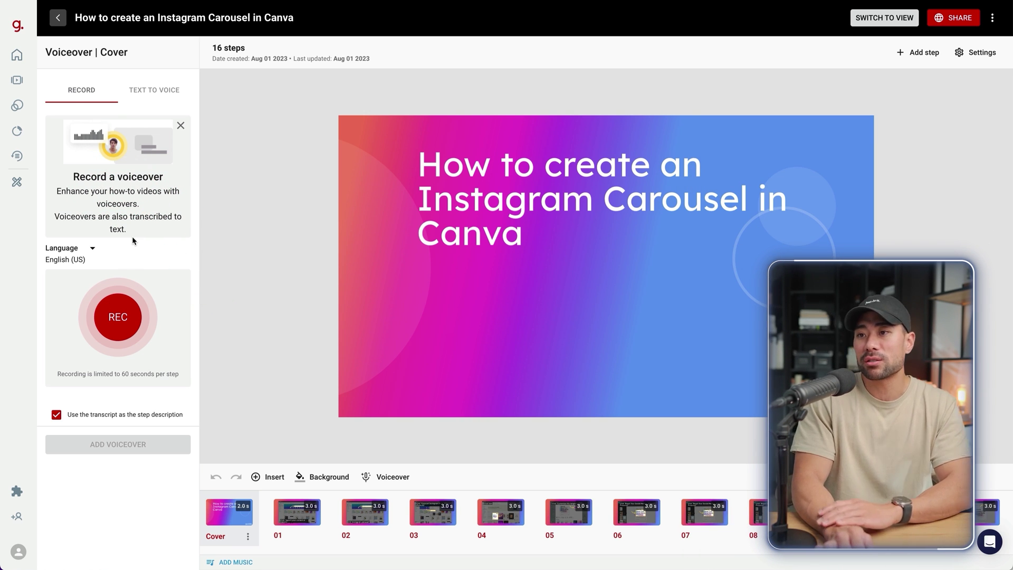
pyautogui.click(146, 93)
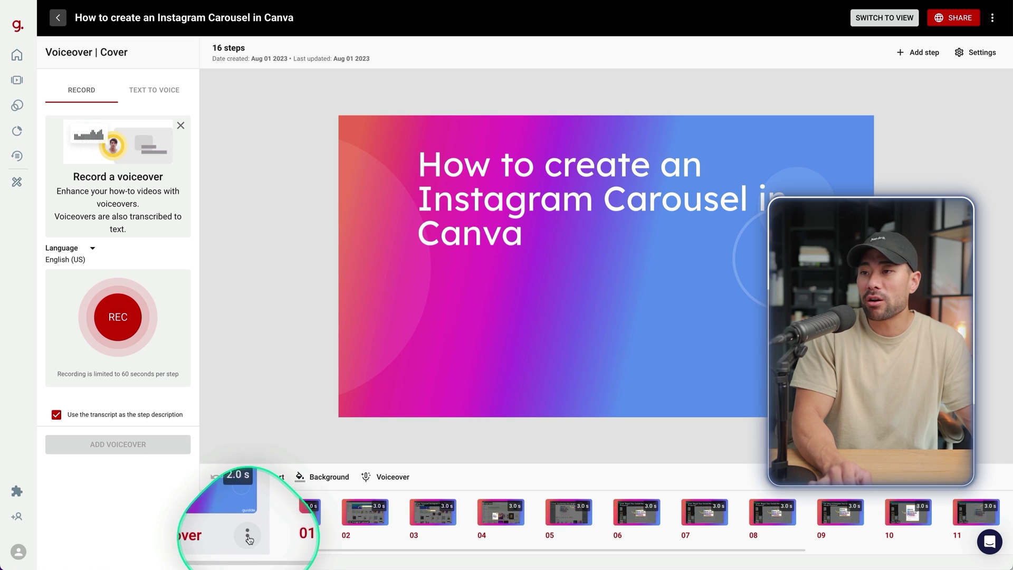
pyautogui.click(248, 538)
pyautogui.click(237, 493)
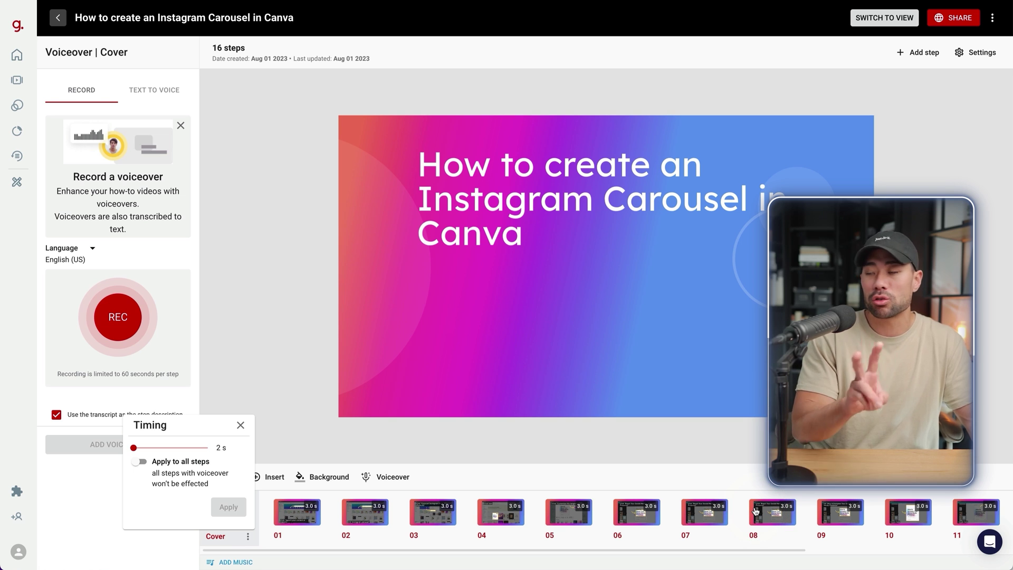
pyautogui.click(266, 486)
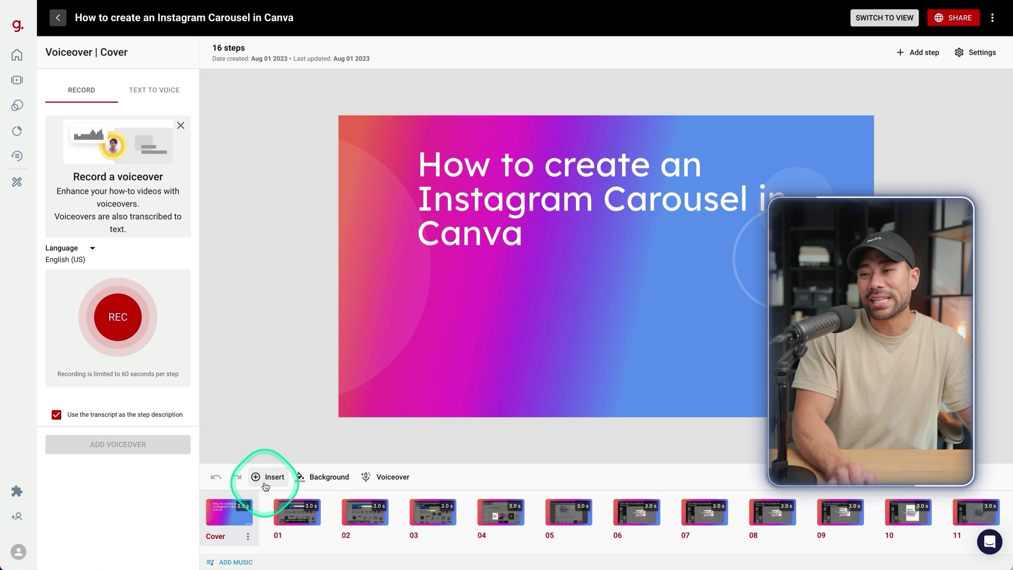
pyautogui.click(265, 482)
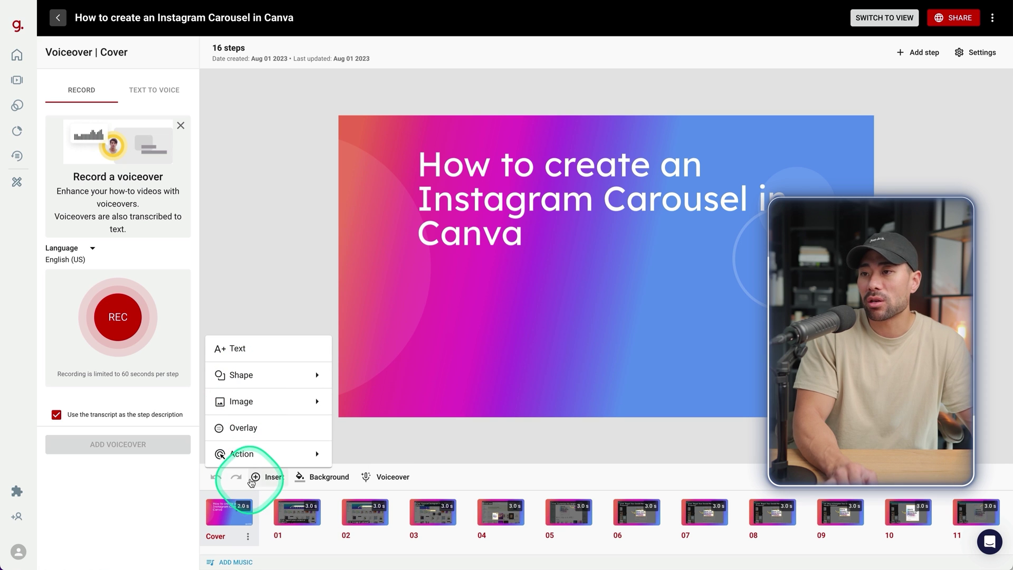
pyautogui.moveTo(251, 453)
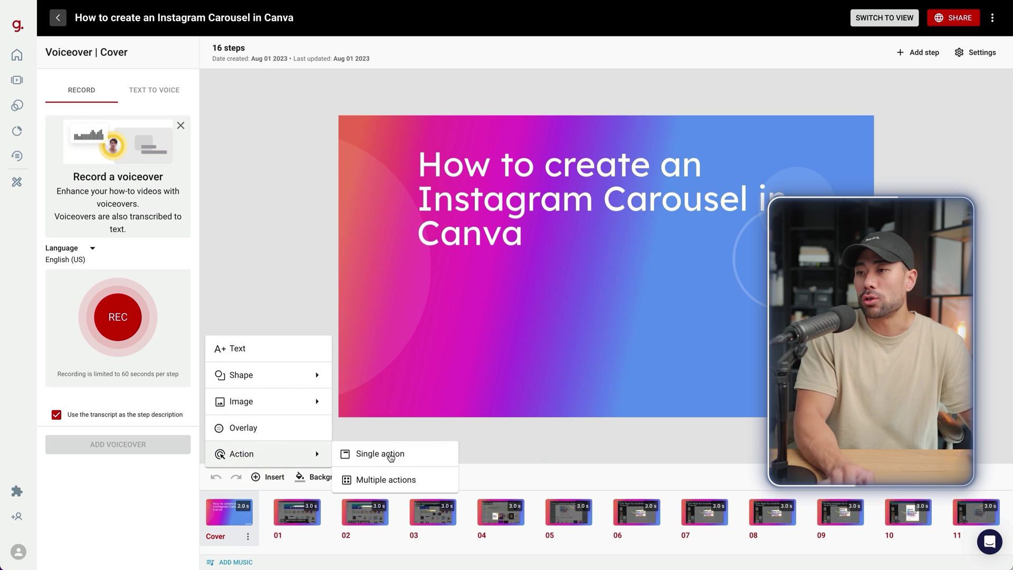
pyautogui.click(314, 482)
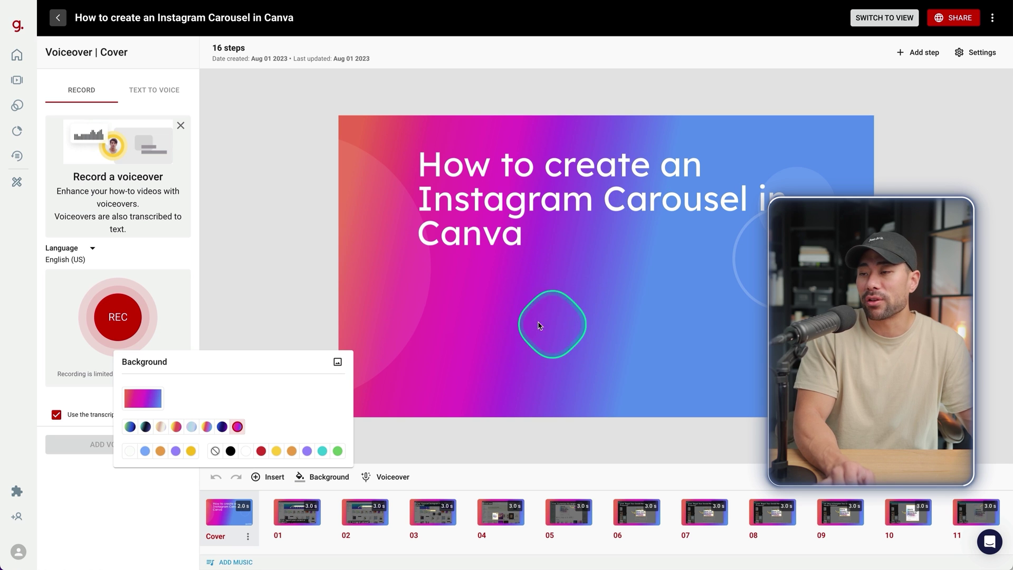
pyautogui.click(388, 481)
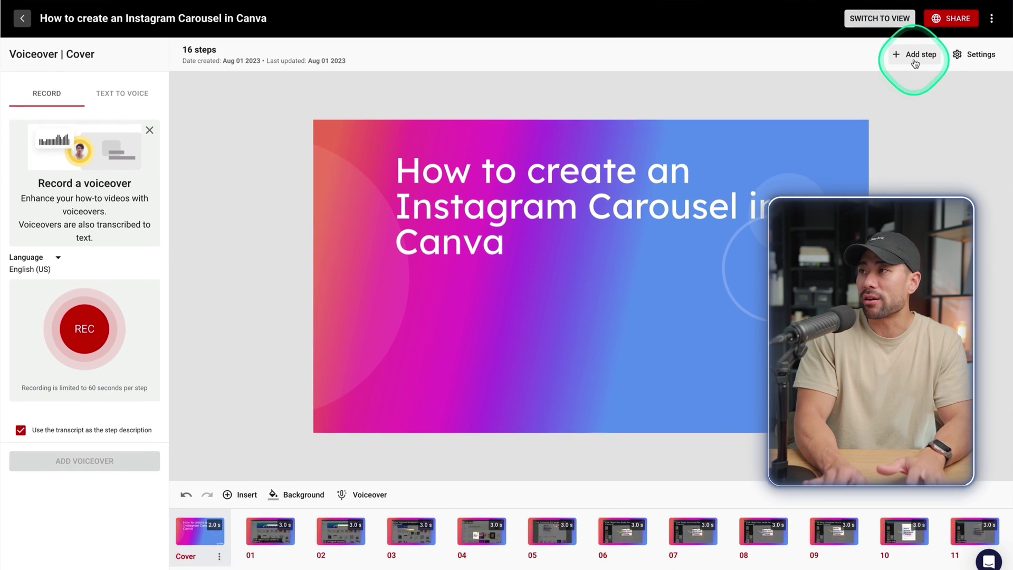
# Add a new image step, reopen the insert options, then exit to the carousel guide's view page.
pyautogui.click(915, 62)
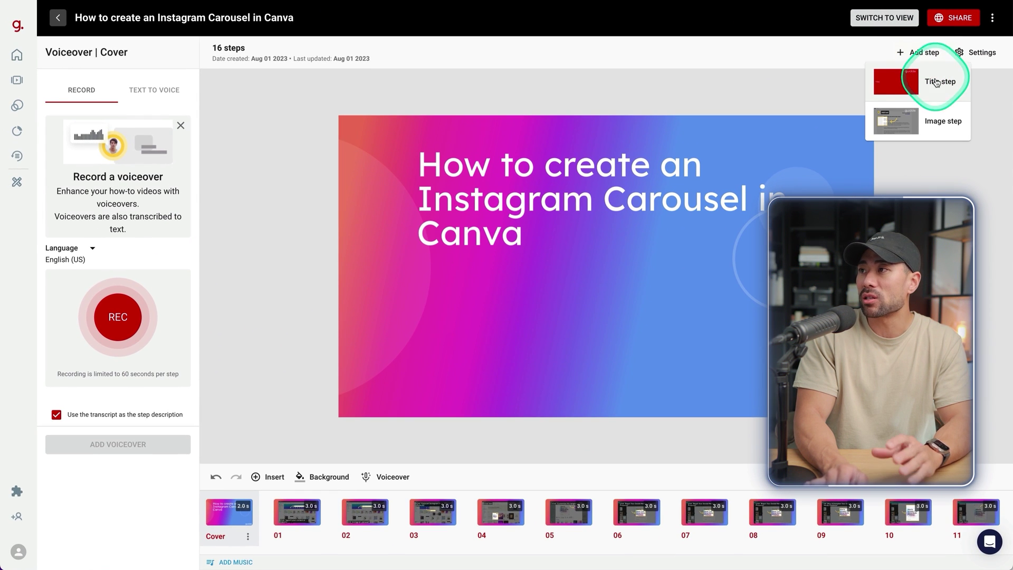
pyautogui.click(938, 122)
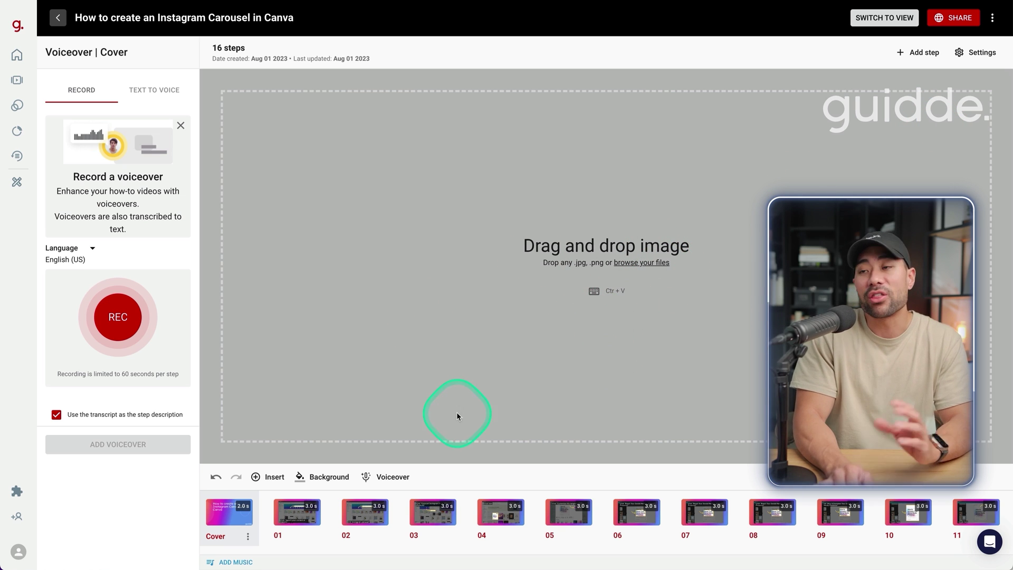
pyautogui.click(268, 477)
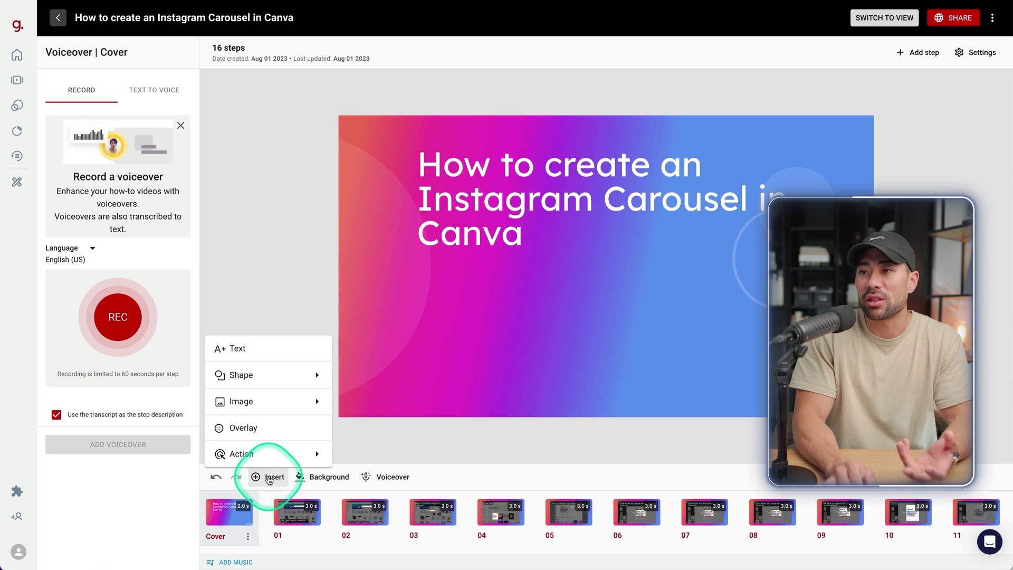
pyautogui.moveTo(256, 381)
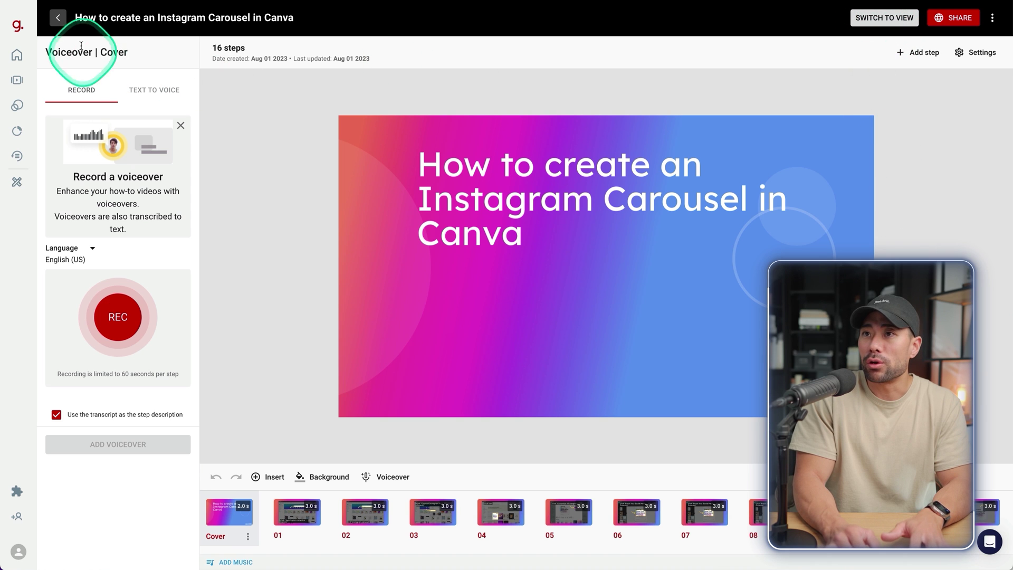
pyautogui.click(58, 23)
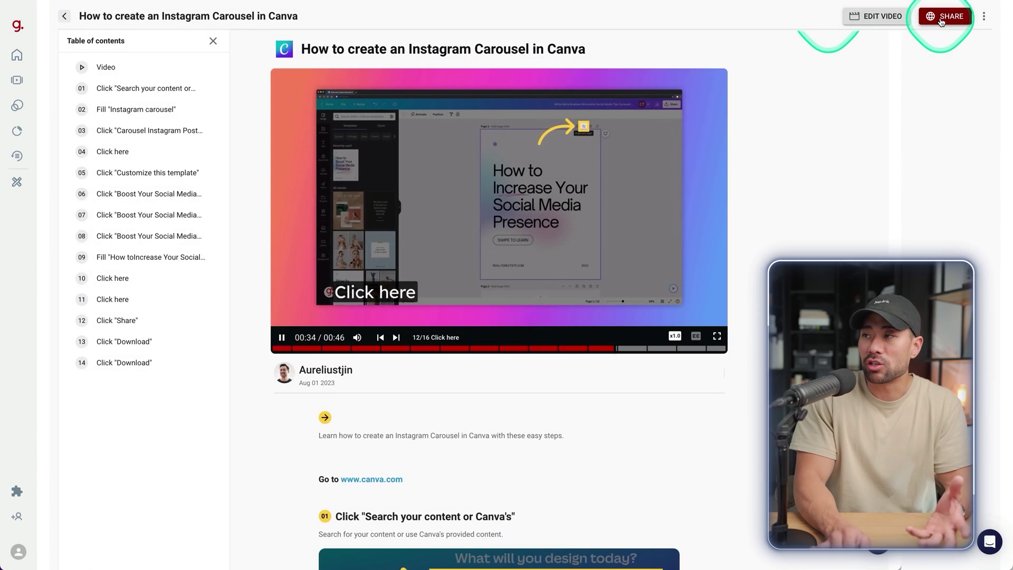
# Set the guide's access to Restricted, copy its share link, and view the Smart Copy and Export options.
pyautogui.click(945, 15)
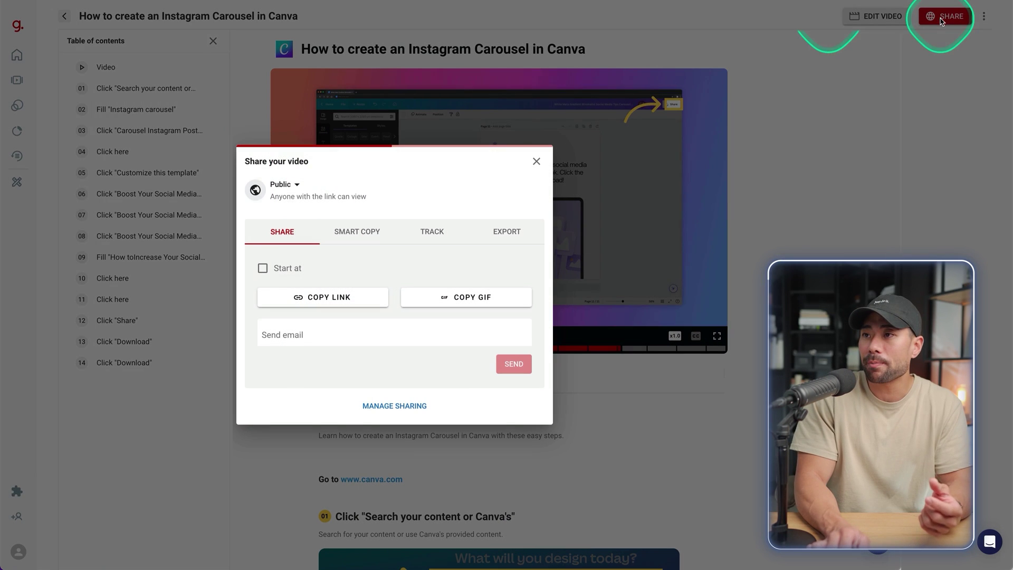
pyautogui.click(292, 186)
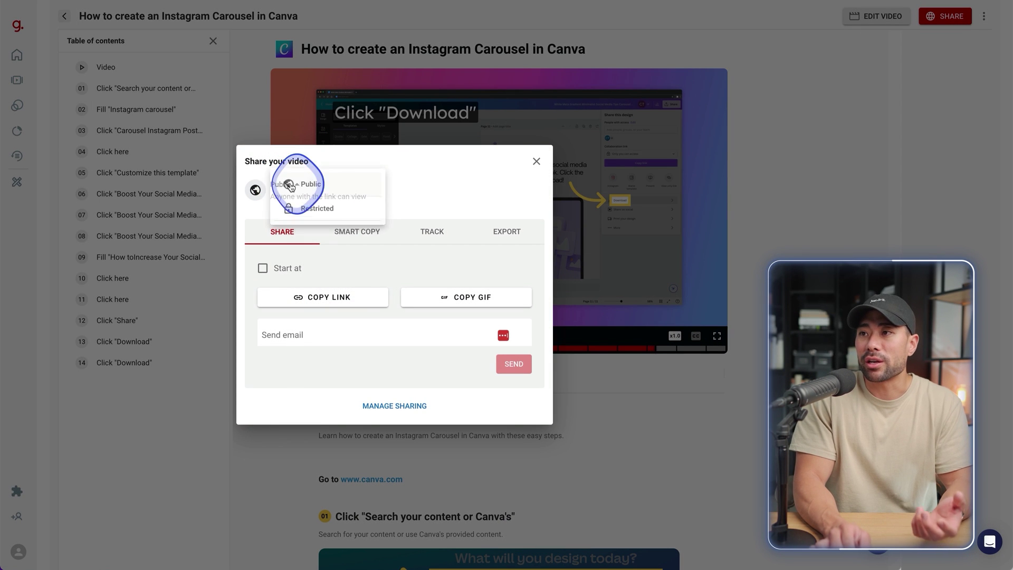
pyautogui.click(322, 214)
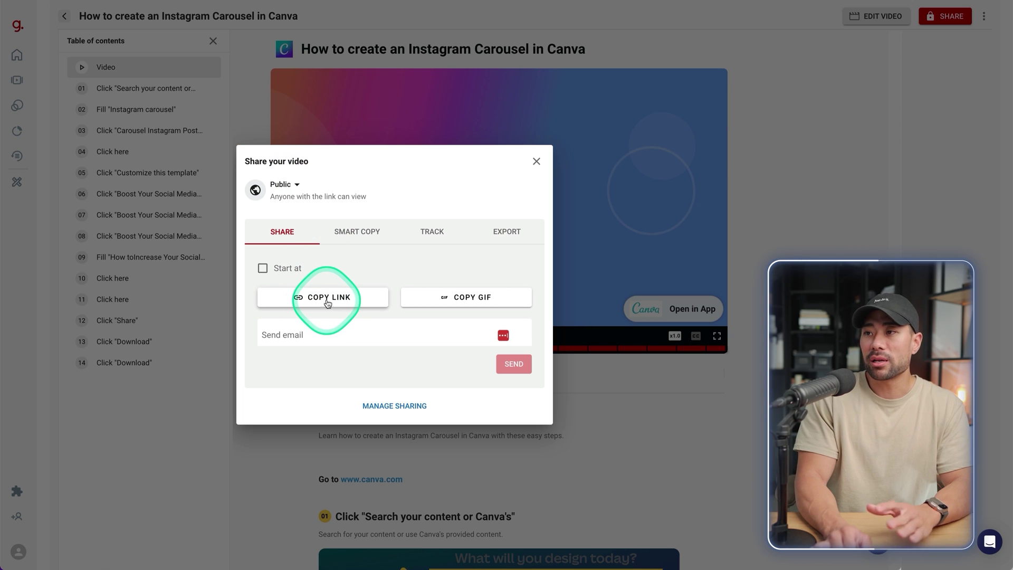
pyautogui.click(327, 301)
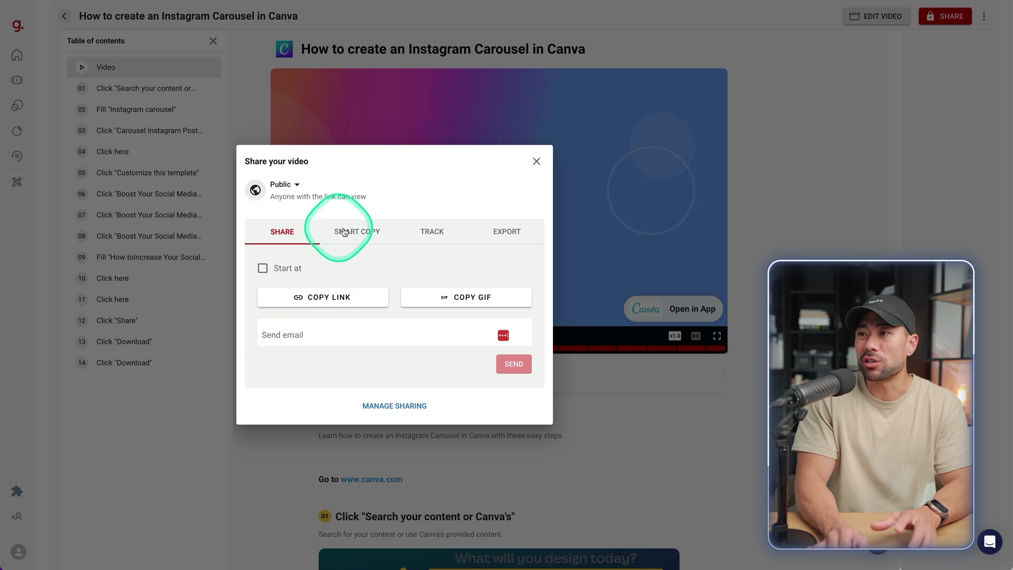
pyautogui.click(352, 232)
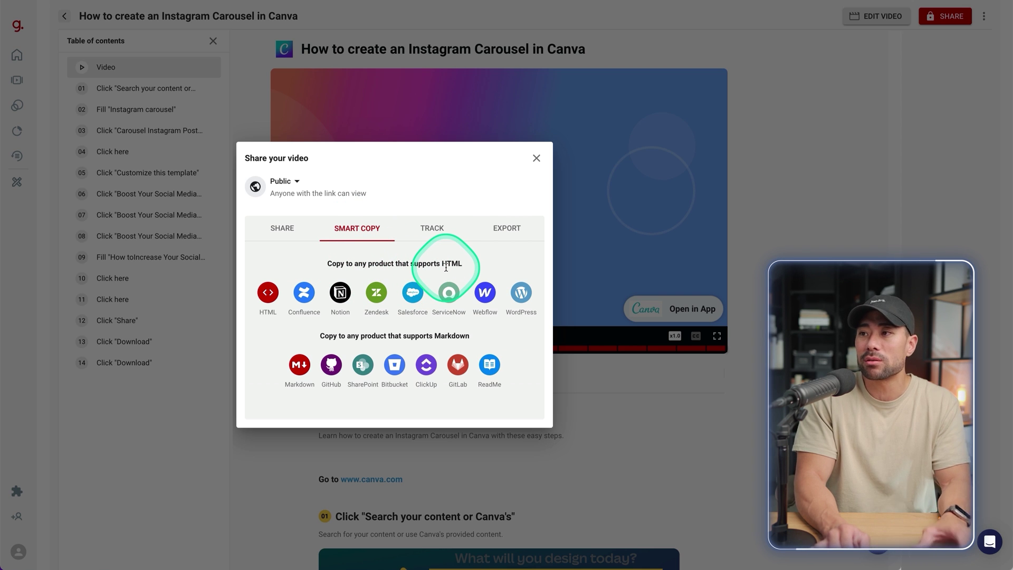
pyautogui.click(505, 228)
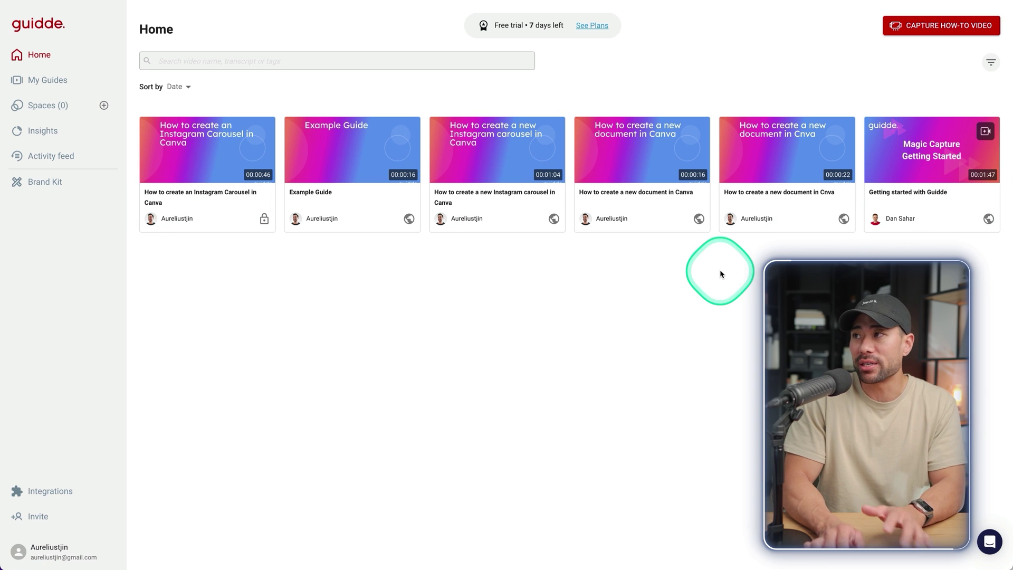
# Open My Guides, where the restricted Instagram Carousel guide is listed first.
pyautogui.click(43, 90)
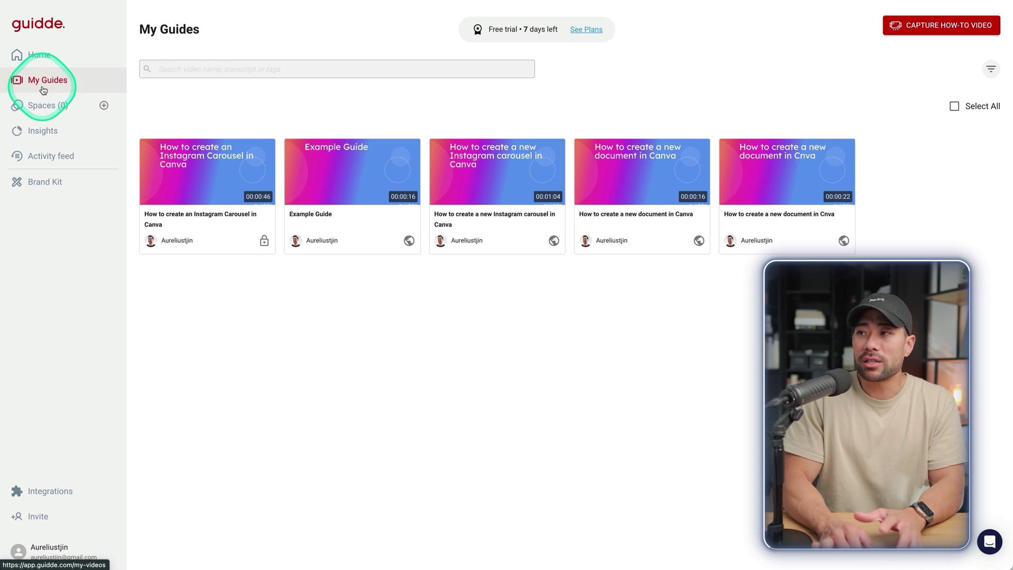